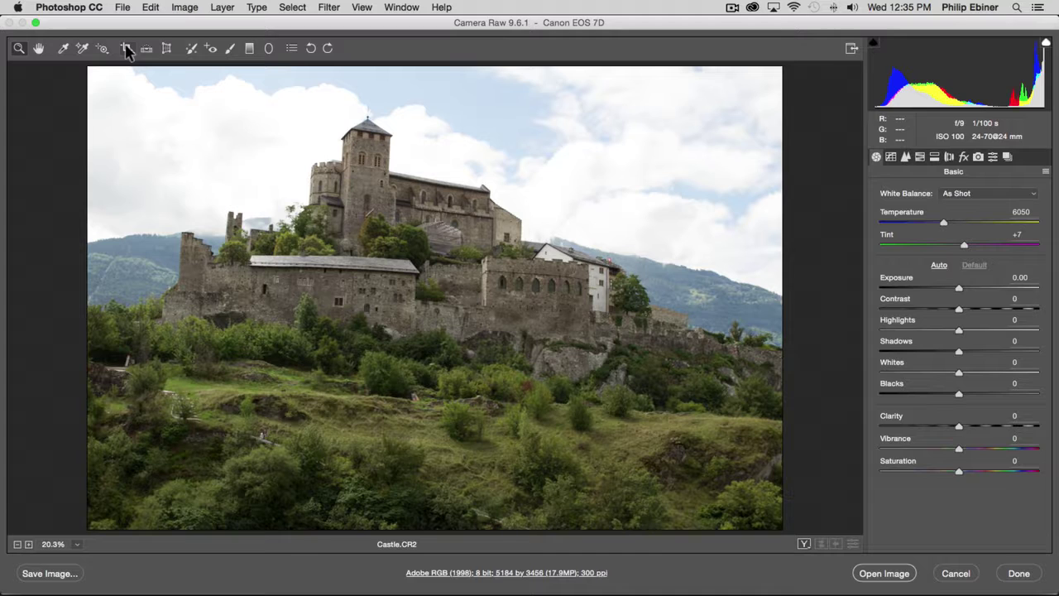
Draw a Normal unconstrained crop of about 2553 by 1985 px around the castle
click(132, 50)
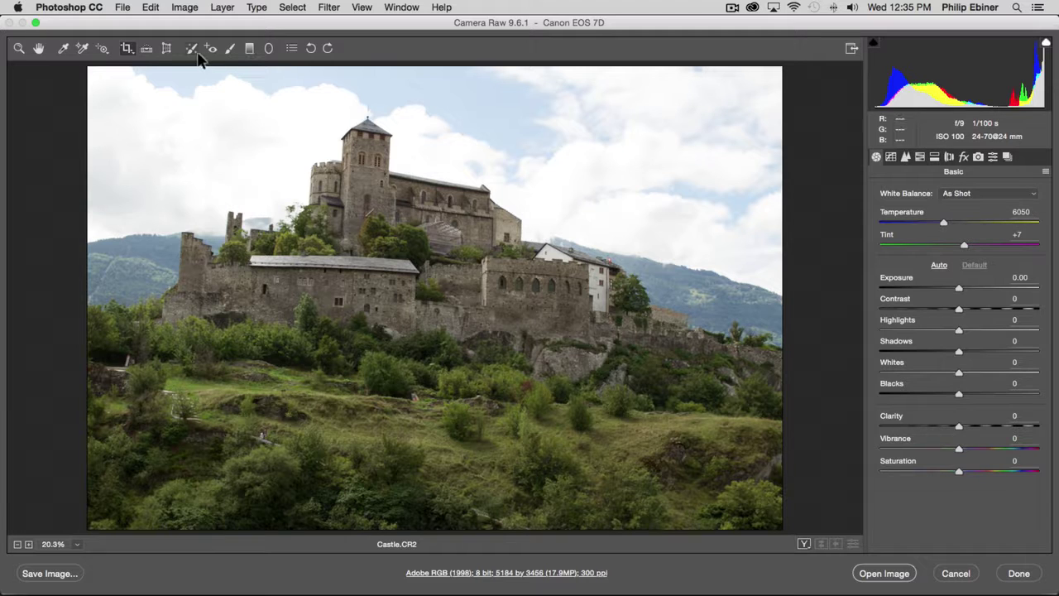
click(127, 49)
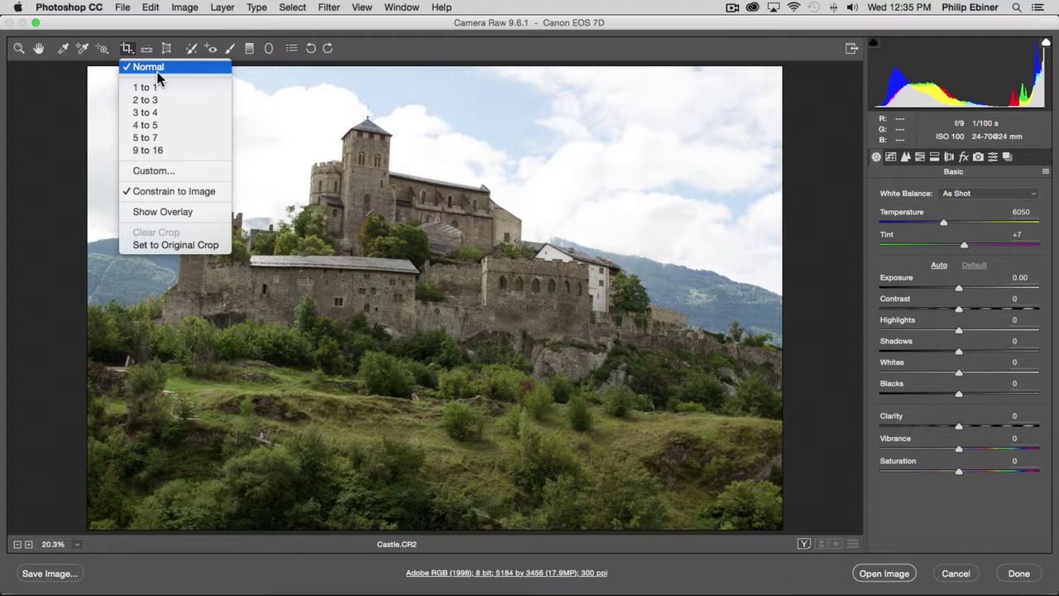
click(158, 73)
drag(216, 106, 557, 372)
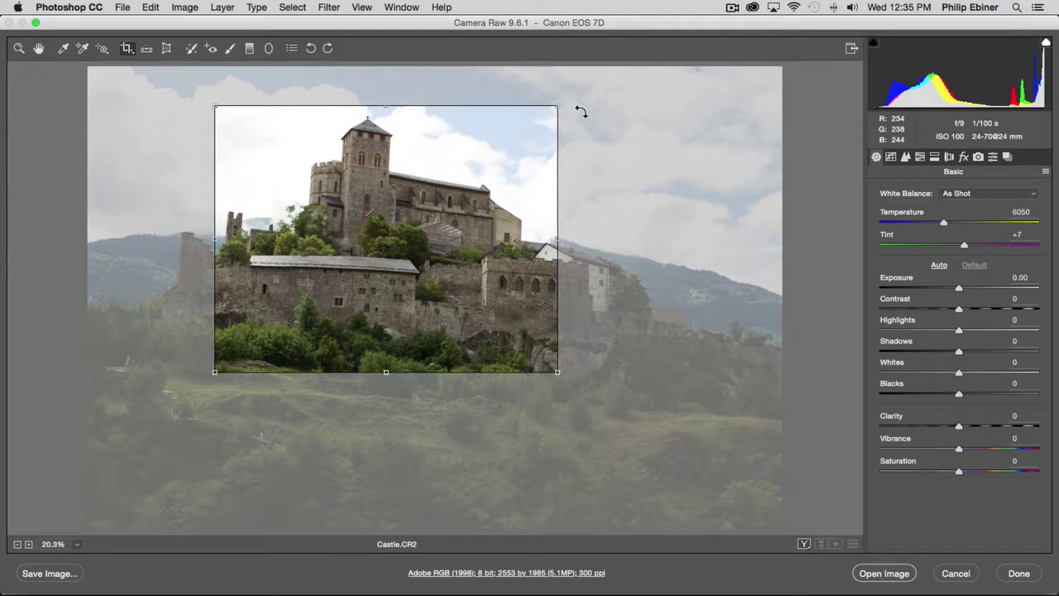
Set a custom crop ratio of 10 to 1 and widen the crop to about 5143 by 514 px across the castle
click(125, 51)
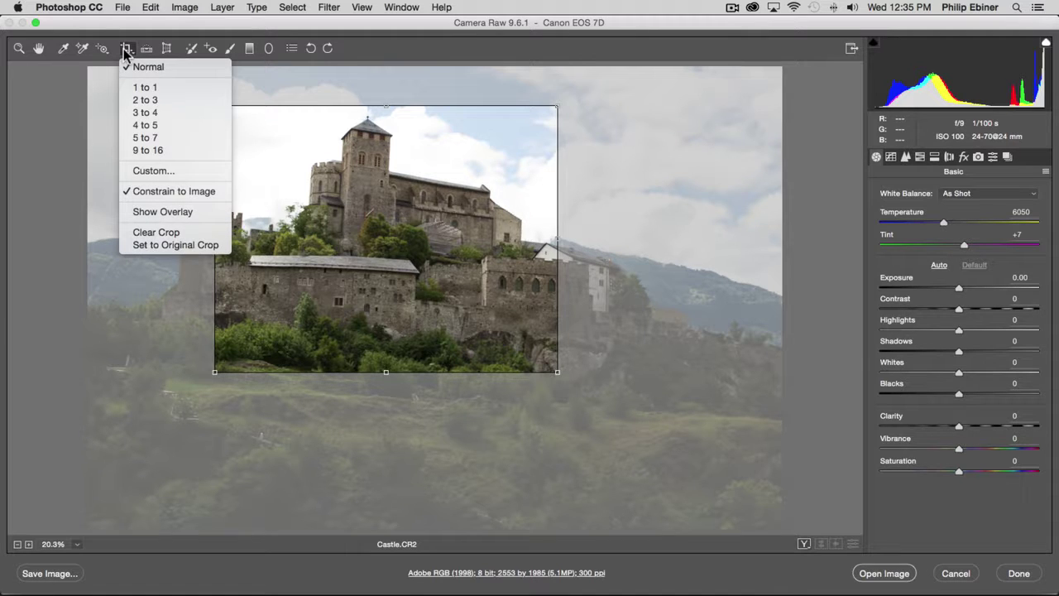
click(158, 171)
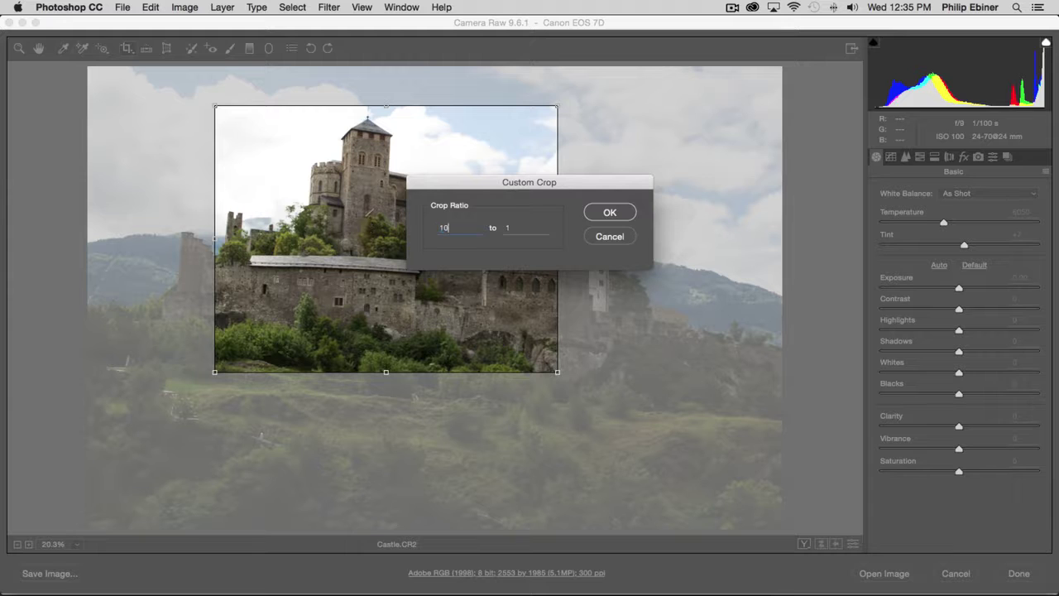
click(614, 211)
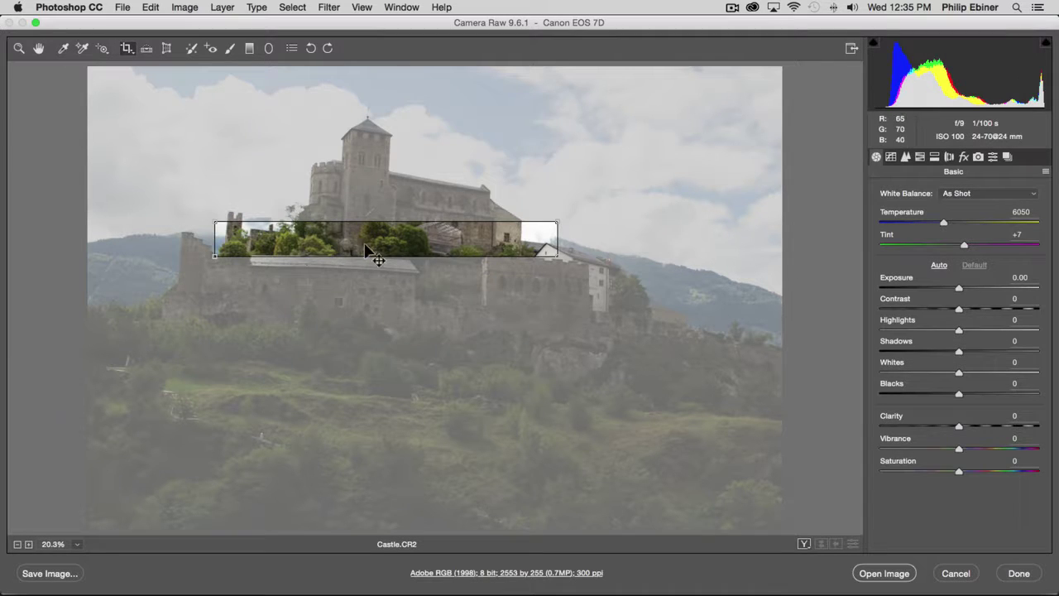
drag(213, 221, 93, 157)
drag(553, 253, 782, 278)
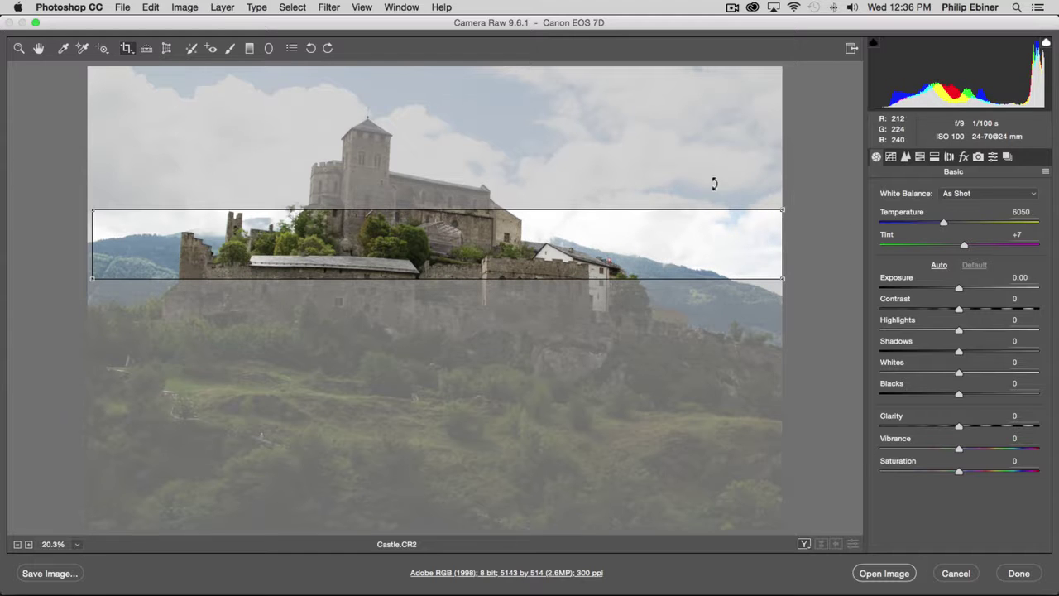
Clear the crop and apply a 3 to 4 ratio crop of about 4071 by 3053 px framing the castle and hillside
click(131, 51)
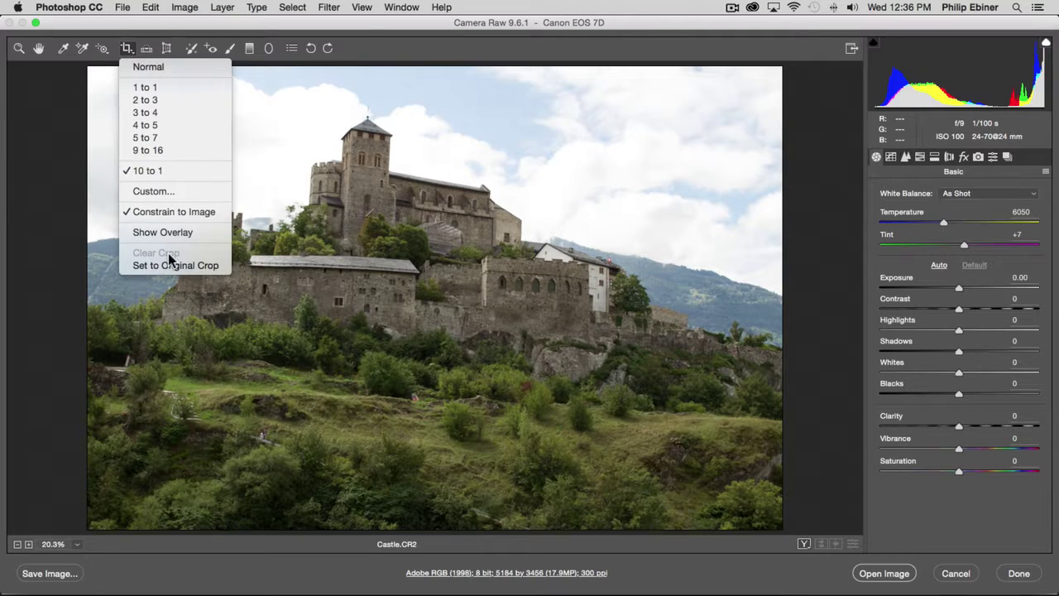
click(160, 113)
drag(116, 83, 823, 519)
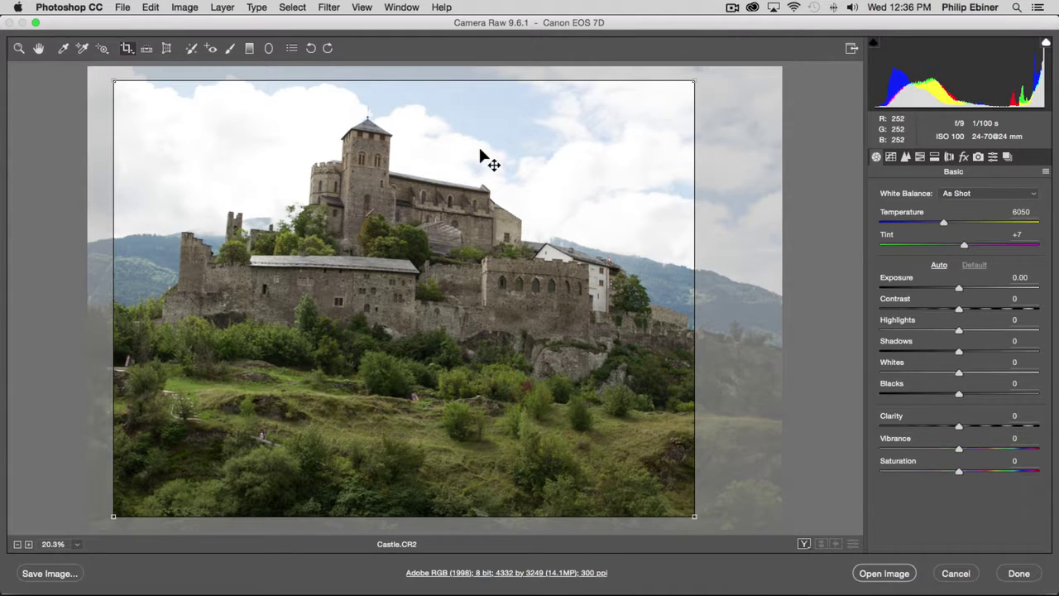
mouse_move(567, 149)
mouse_down()
mouse_move(572, 160)
mouse_move(579, 137)
mouse_up()
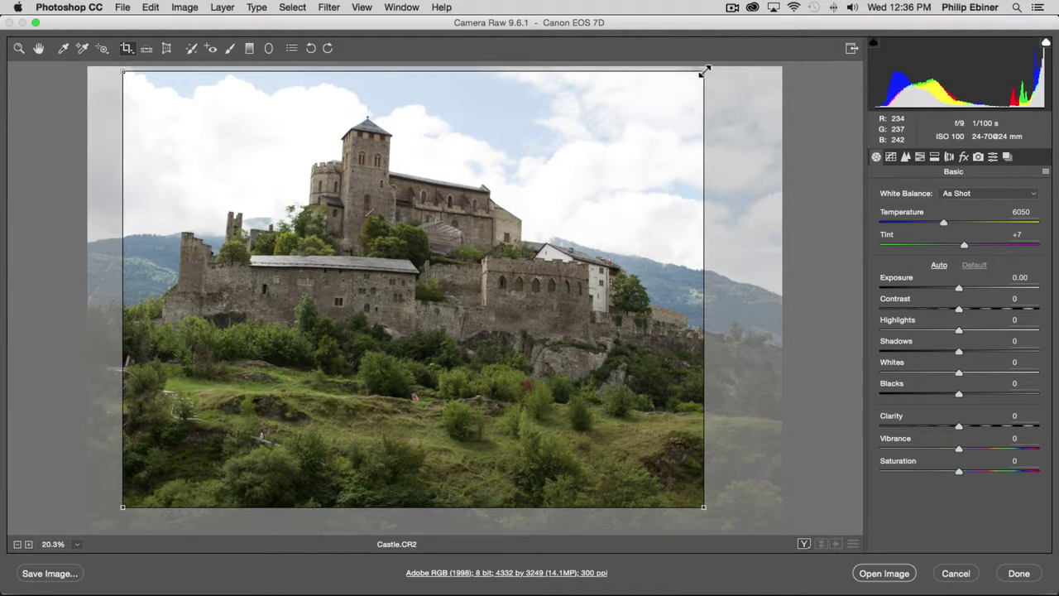
mouse_move(704, 71)
mouse_down()
mouse_move(672, 97)
mouse_move(698, 106)
mouse_move(686, 95)
mouse_move(700, 88)
mouse_up()
drag(458, 206, 470, 182)
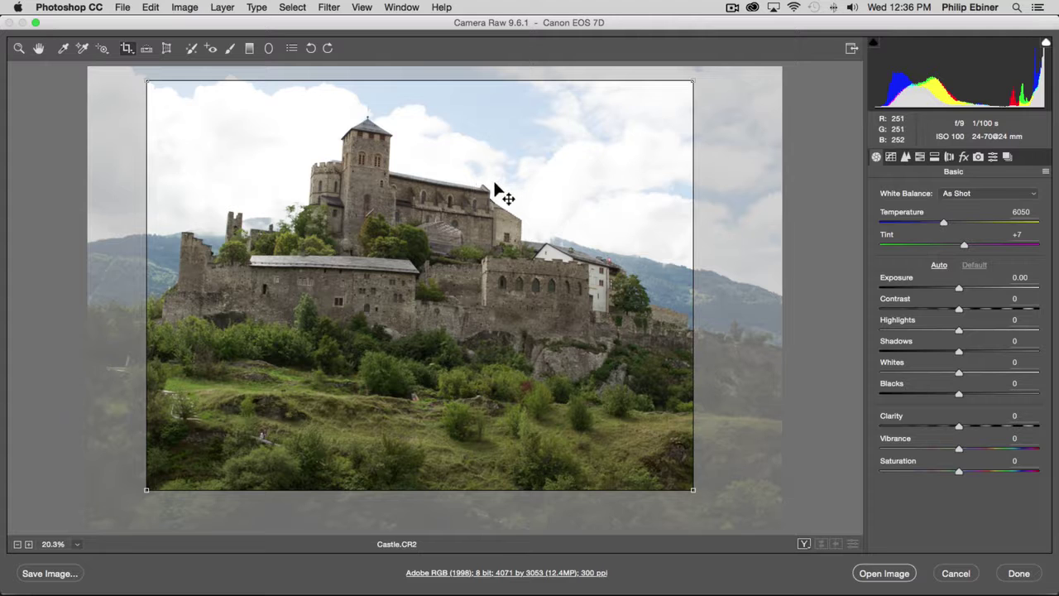
key(Return)
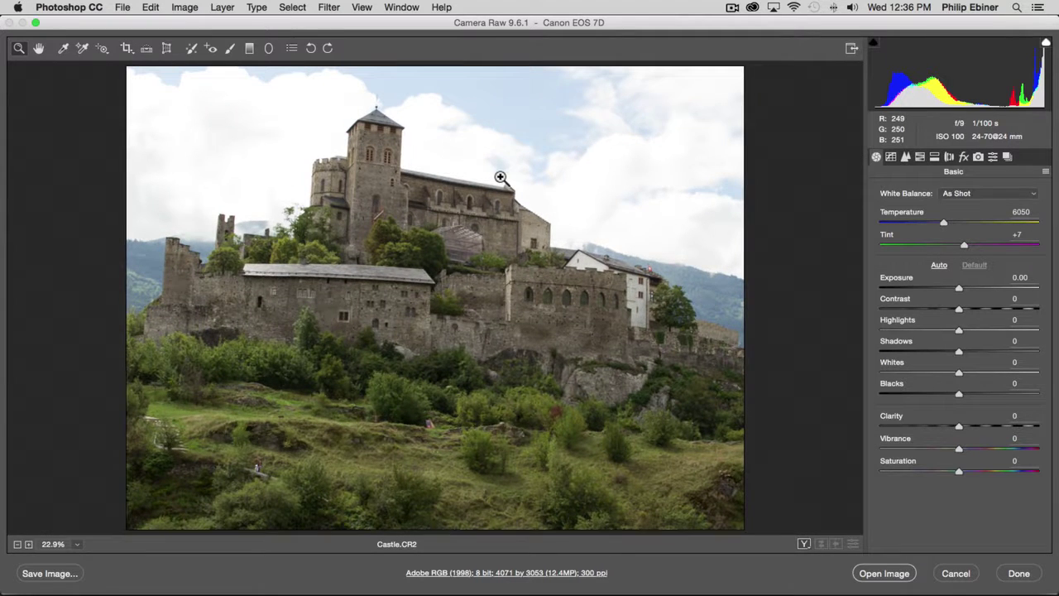
key(c)
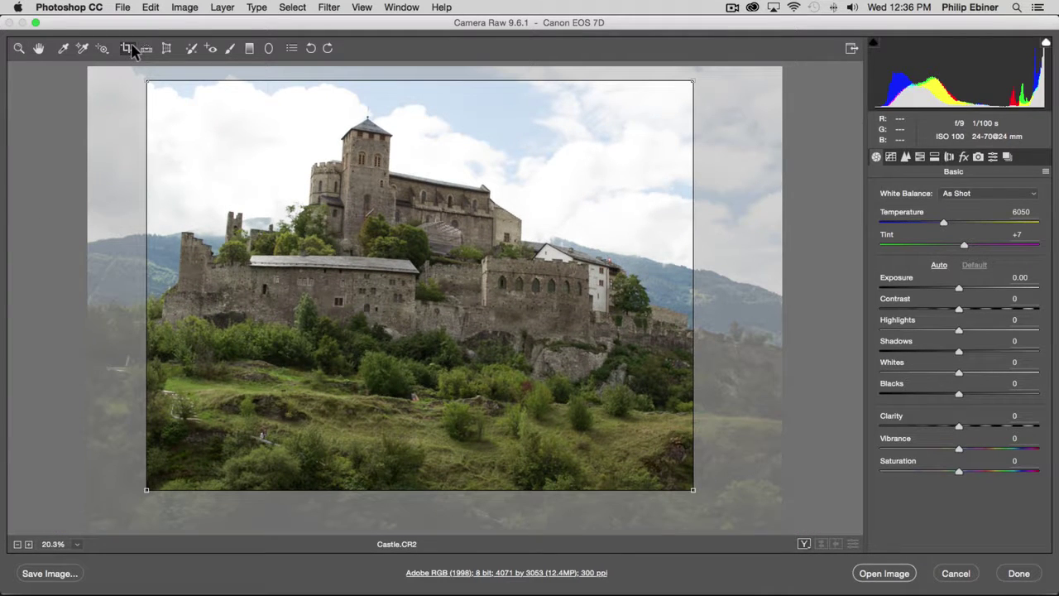
key(Return)
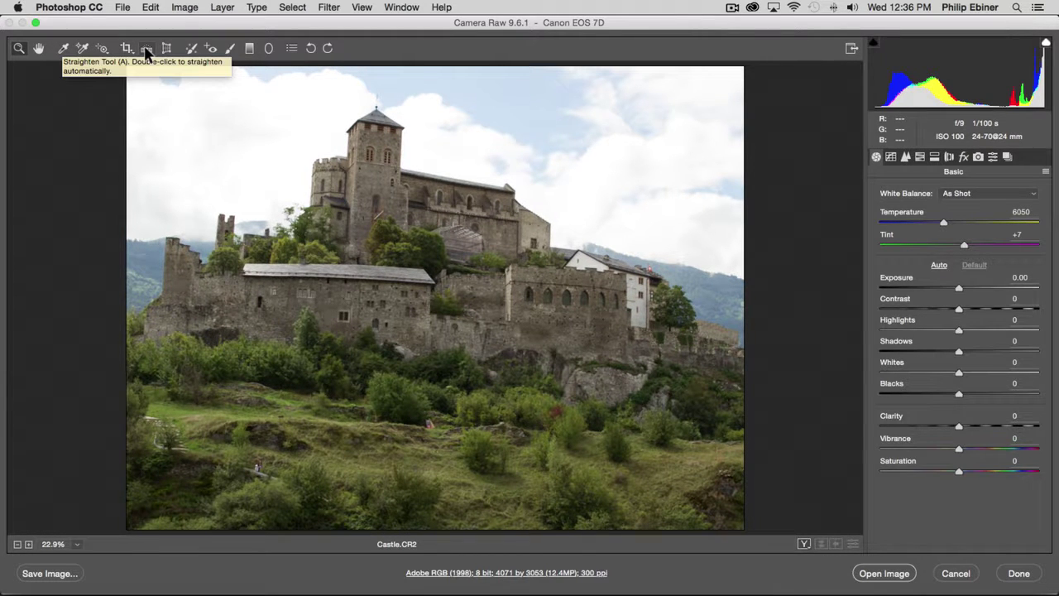
Straighten the photo along the base line of the castle's long outer wall and apply the rotated crop
click(147, 49)
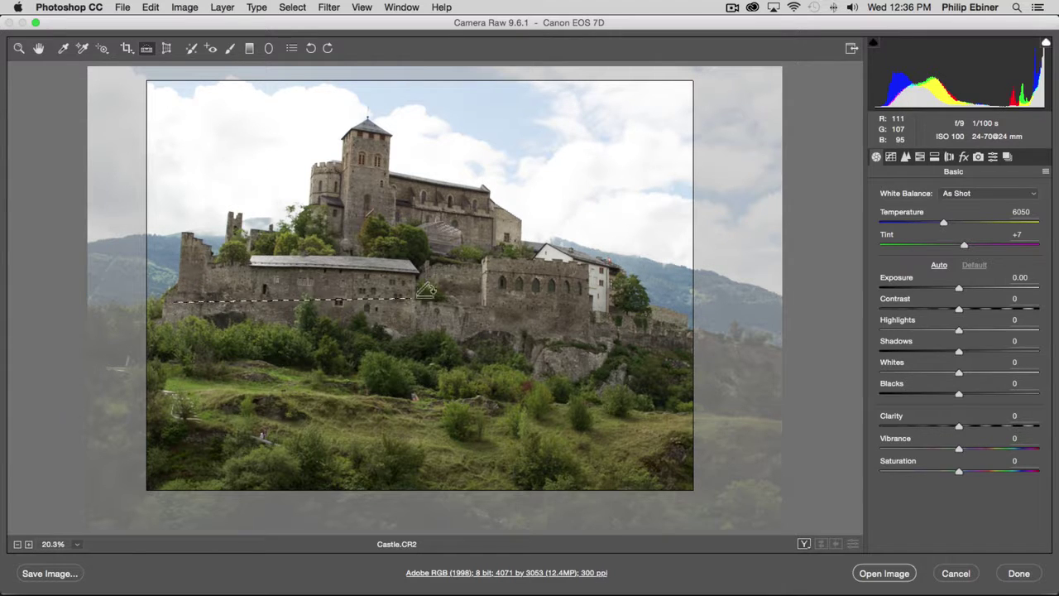
drag(594, 305, 392, 296)
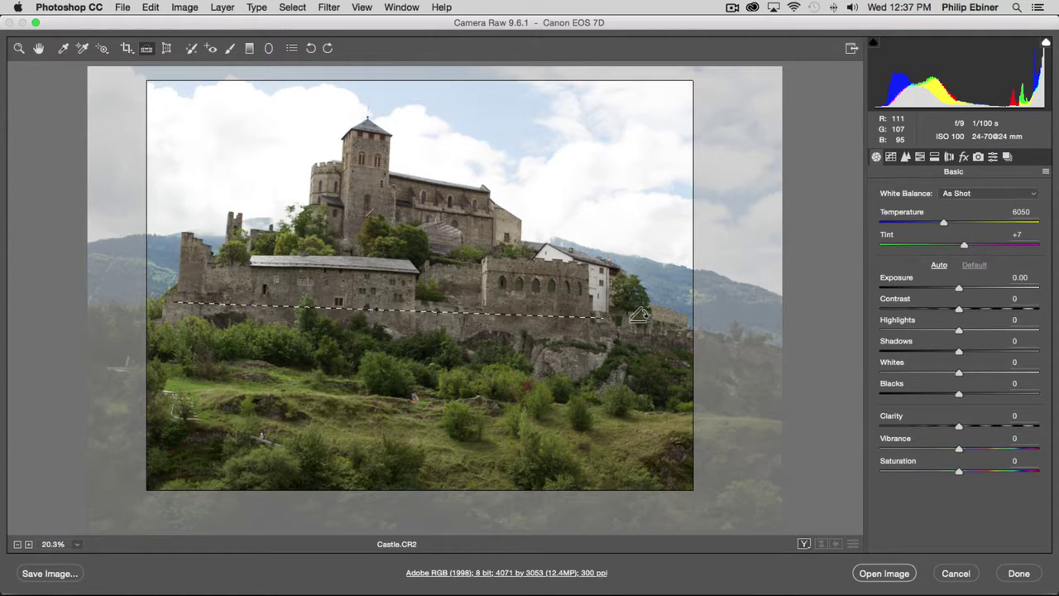
drag(640, 315, 672, 322)
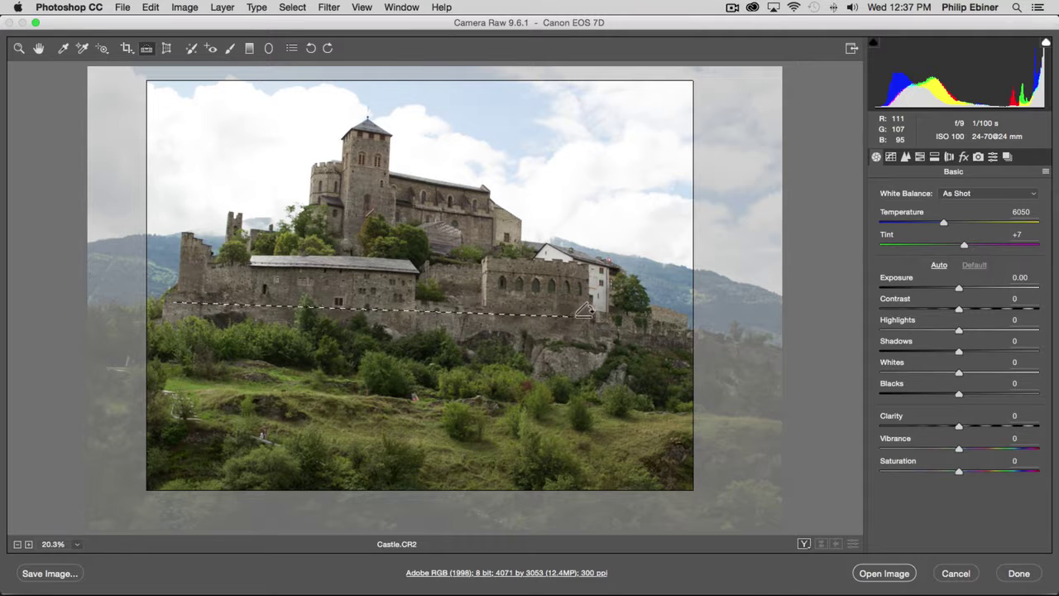
drag(584, 310, 652, 316)
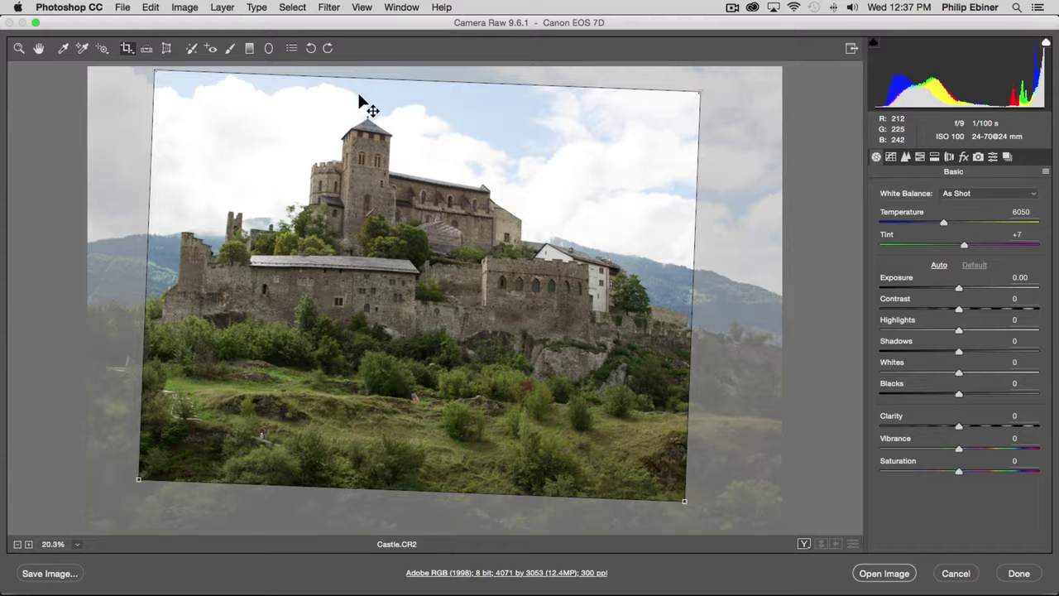
key(Return)
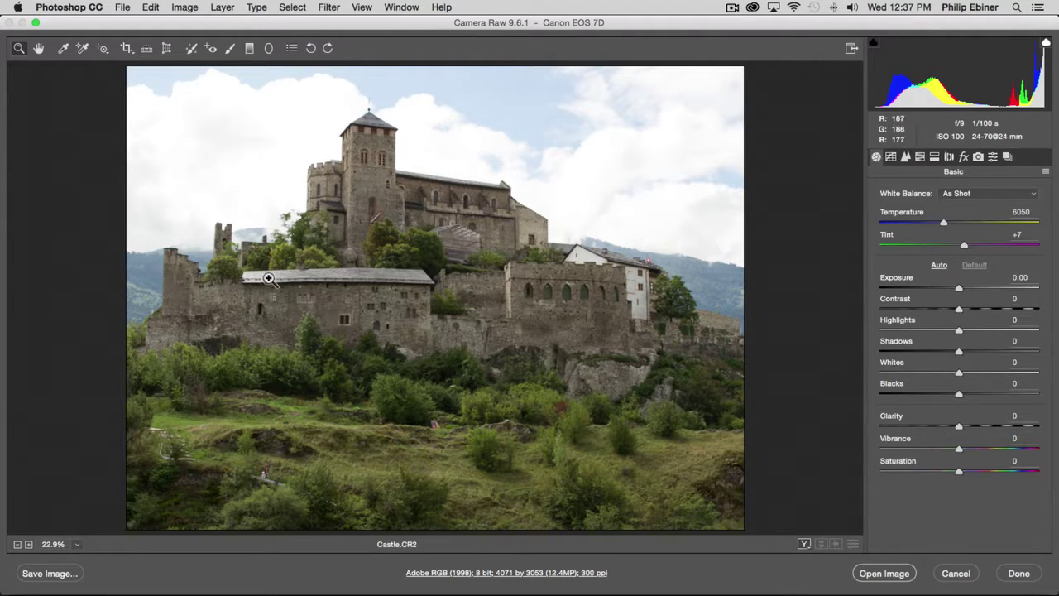
Compare the photo before and after straightening by undoing and restoring it, and review the rotated crop with the Straighten tool
key(super+z)
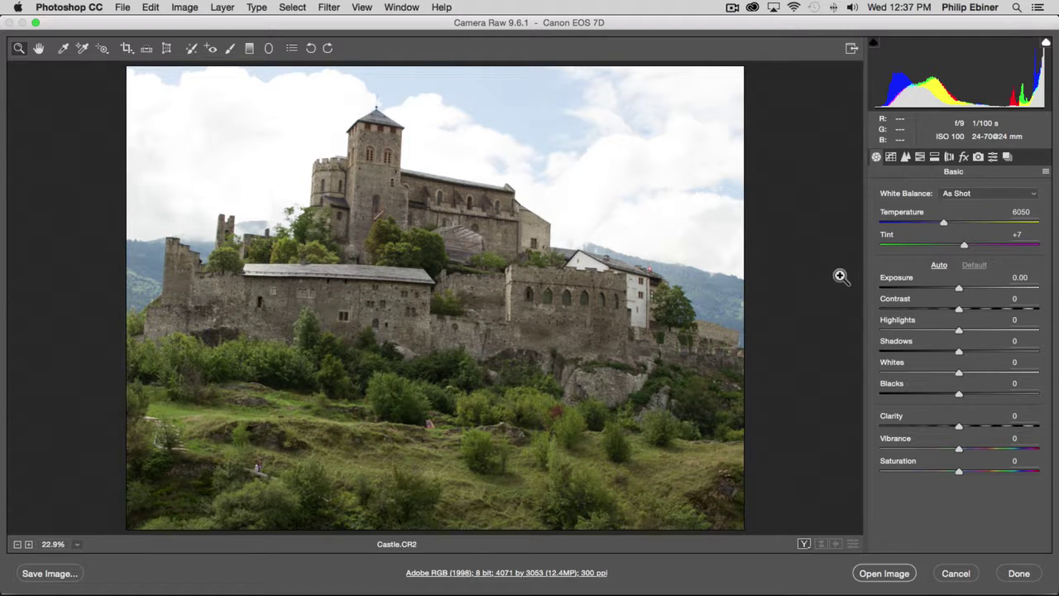
key(super+z)
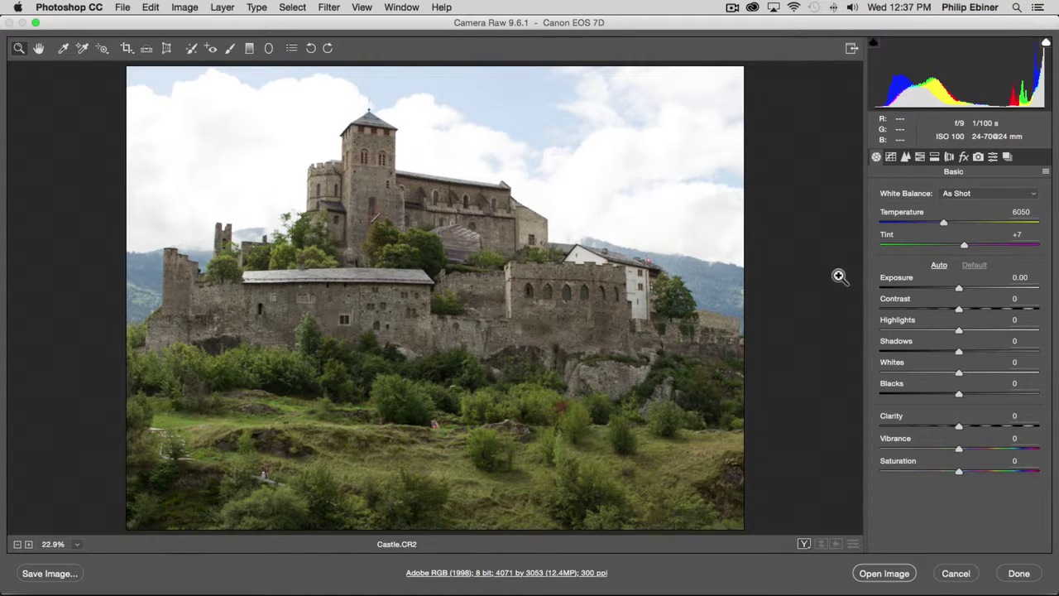
click(145, 49)
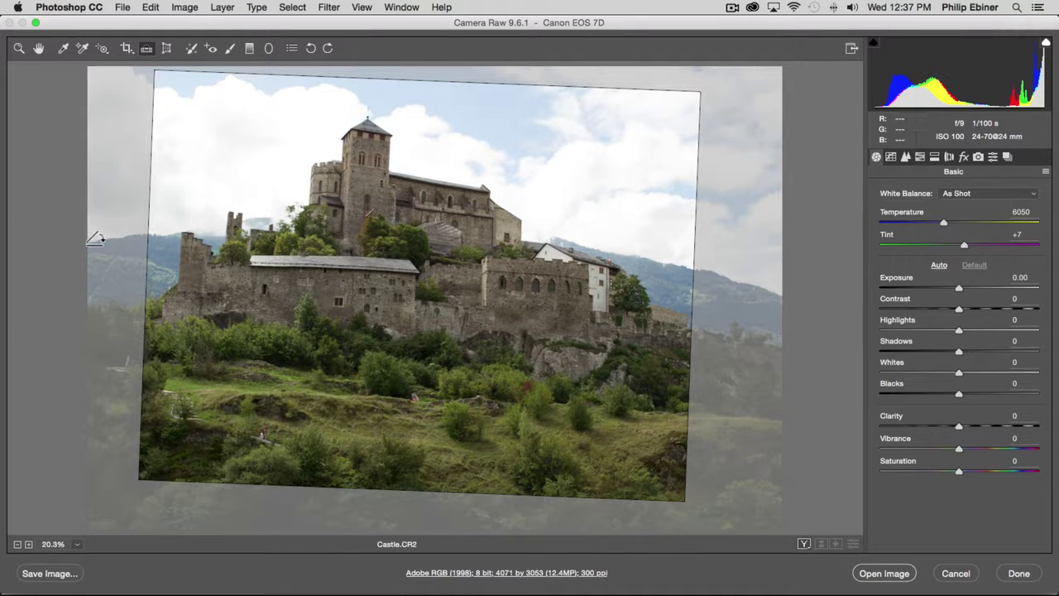
double_click(352, 231)
key(Return)
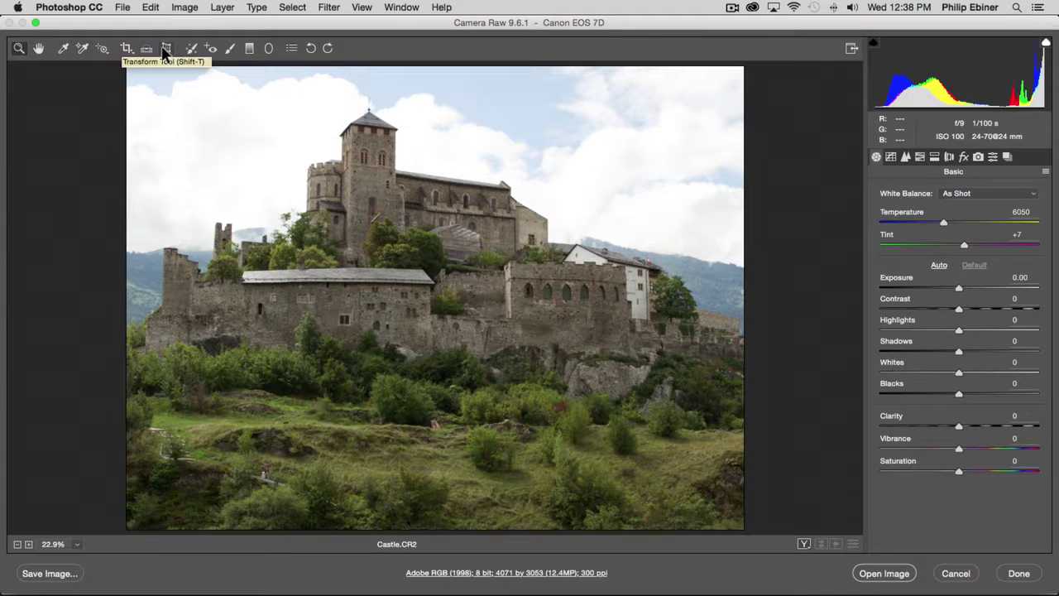
Try a Vertical transform of -100 on the photo, and reset Vertical to 0
click(166, 50)
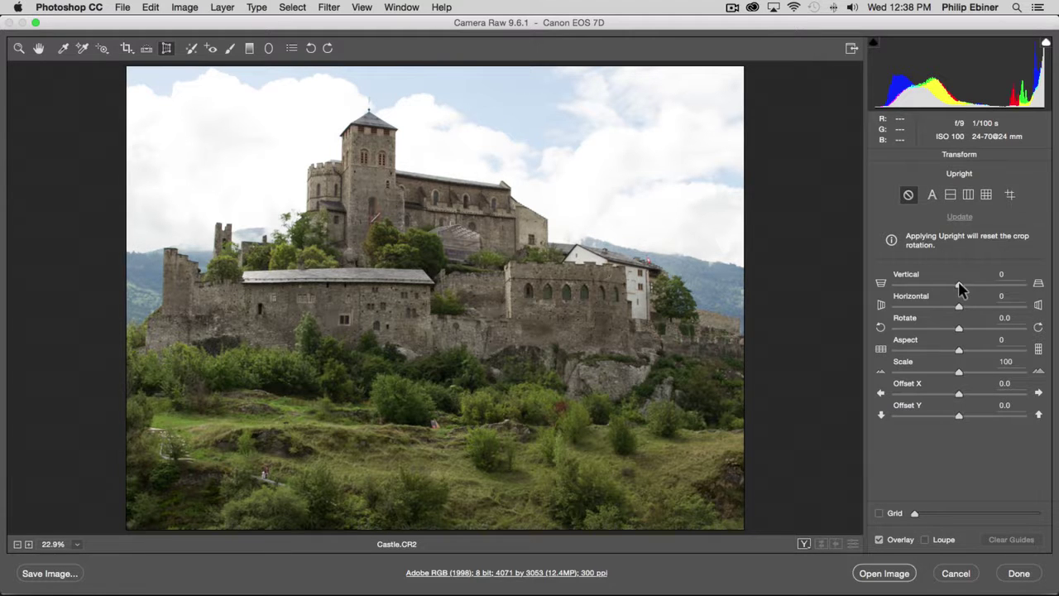
drag(959, 284, 881, 286)
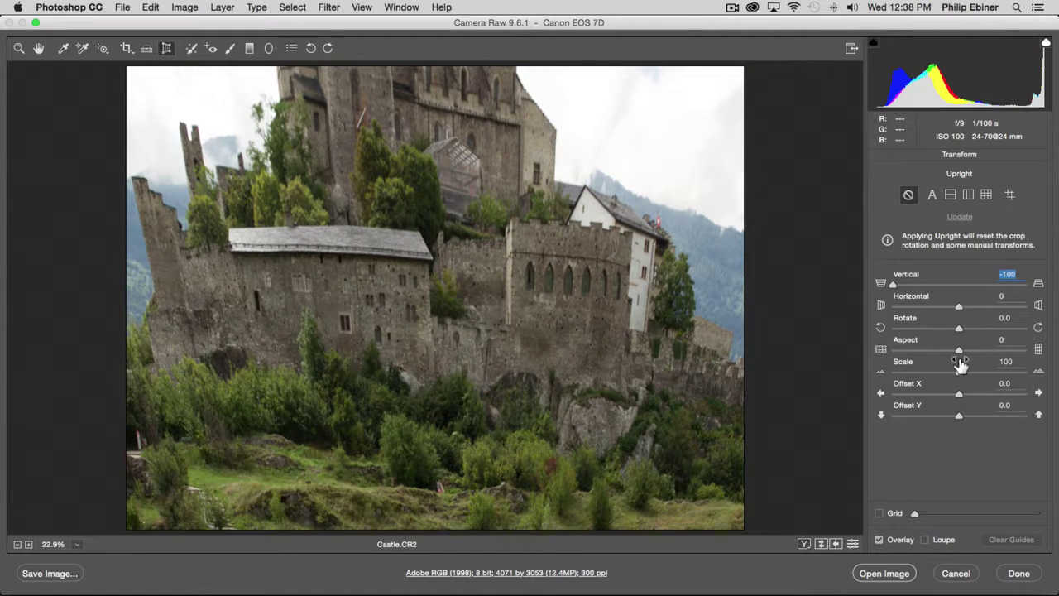
text(0)
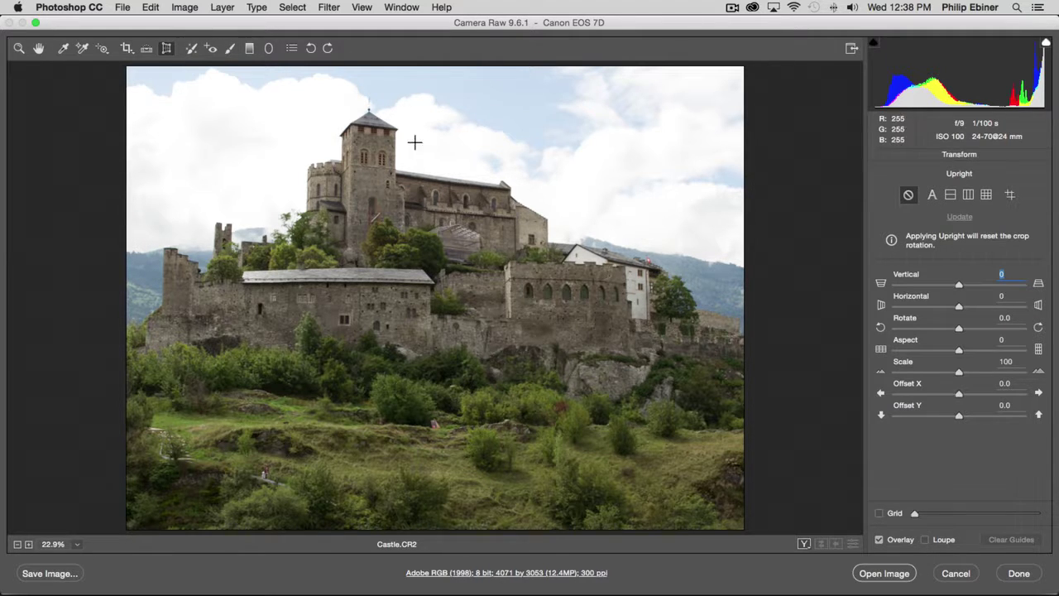
Heal the small window low on the castle's long front wall using Spot Removal at size 24
click(191, 48)
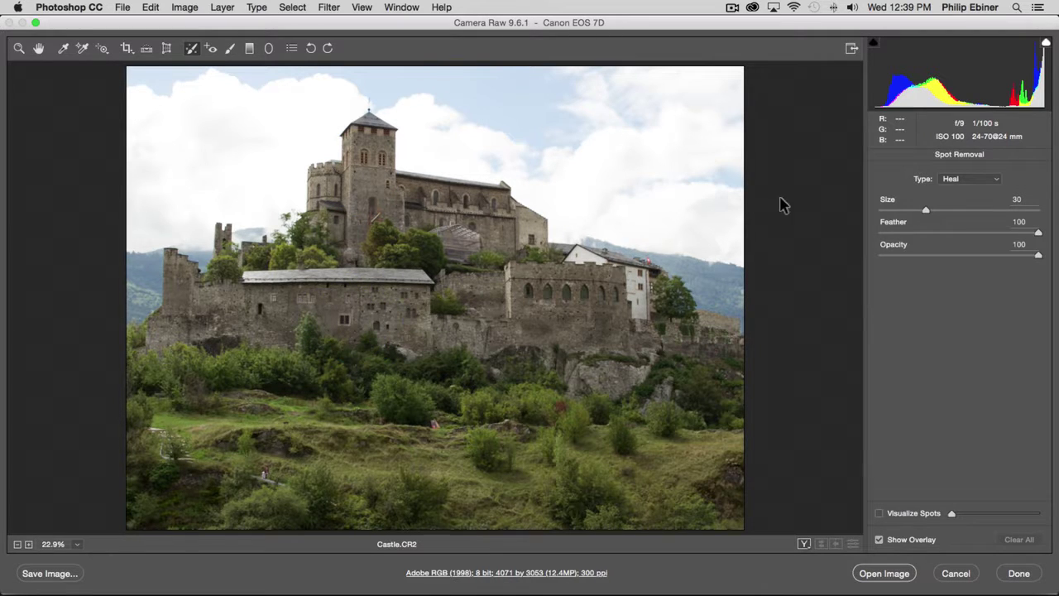
drag(926, 210, 917, 212)
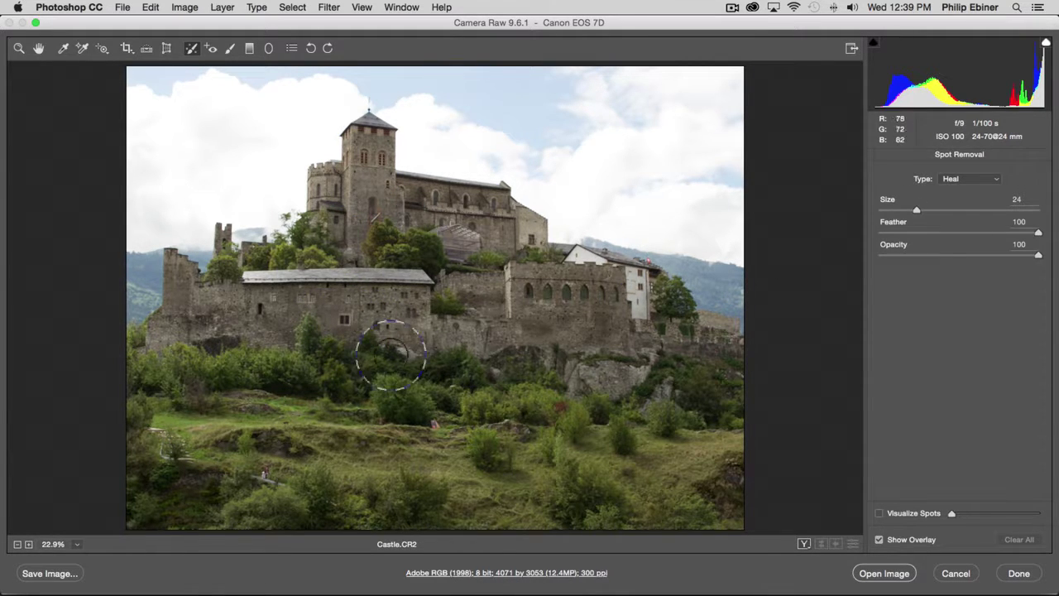
click(346, 320)
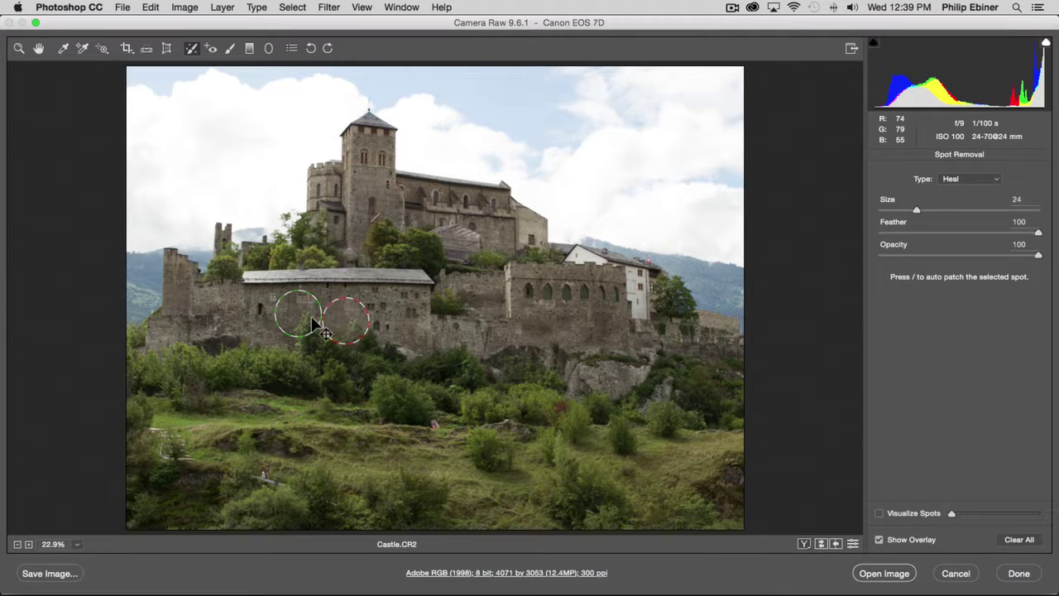
Try manual and auto-patched sources for the healed spot, and place the source on plain stone below the arched windows
drag(314, 323, 251, 328)
mouse_move(387, 308)
mouse_down()
mouse_move(427, 357)
mouse_move(376, 380)
mouse_move(427, 346)
mouse_move(569, 333)
mouse_move(551, 328)
mouse_move(555, 339)
mouse_up()
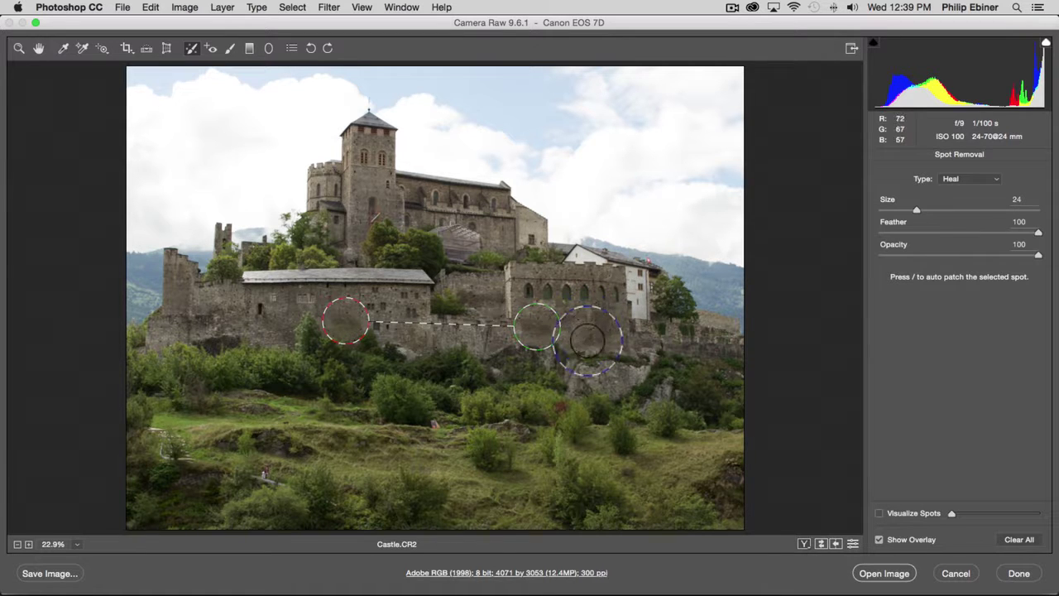
key(slash)
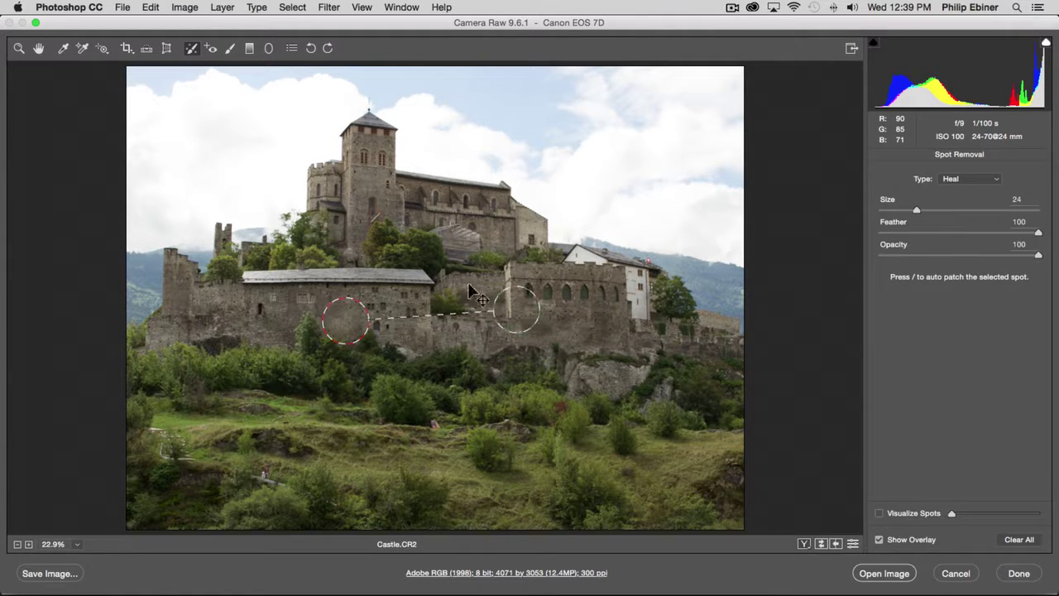
key(slash)
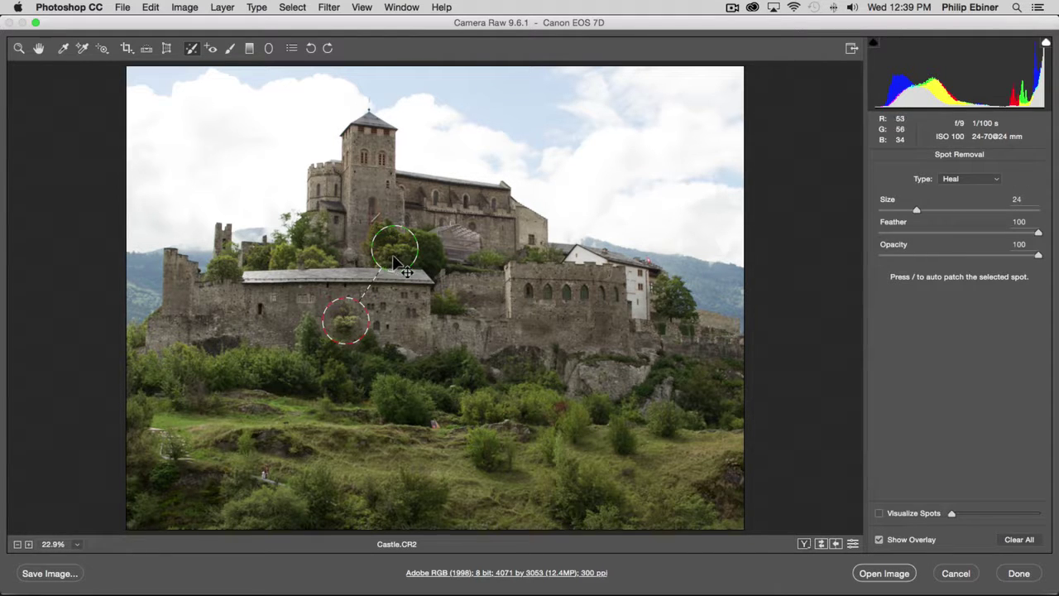
mouse_move(394, 258)
mouse_down()
mouse_move(546, 343)
mouse_move(538, 339)
mouse_up()
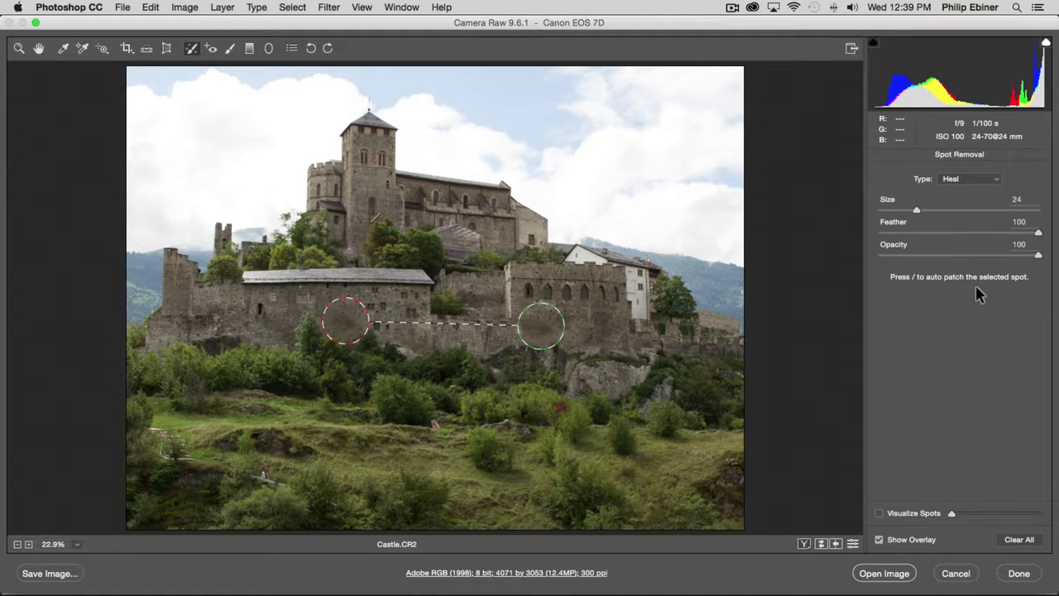
Try a lower opacity on the healed spot, restore it to 100, and check the type options while keeping Heal
click(883, 255)
drag(908, 262, 877, 262)
click(958, 179)
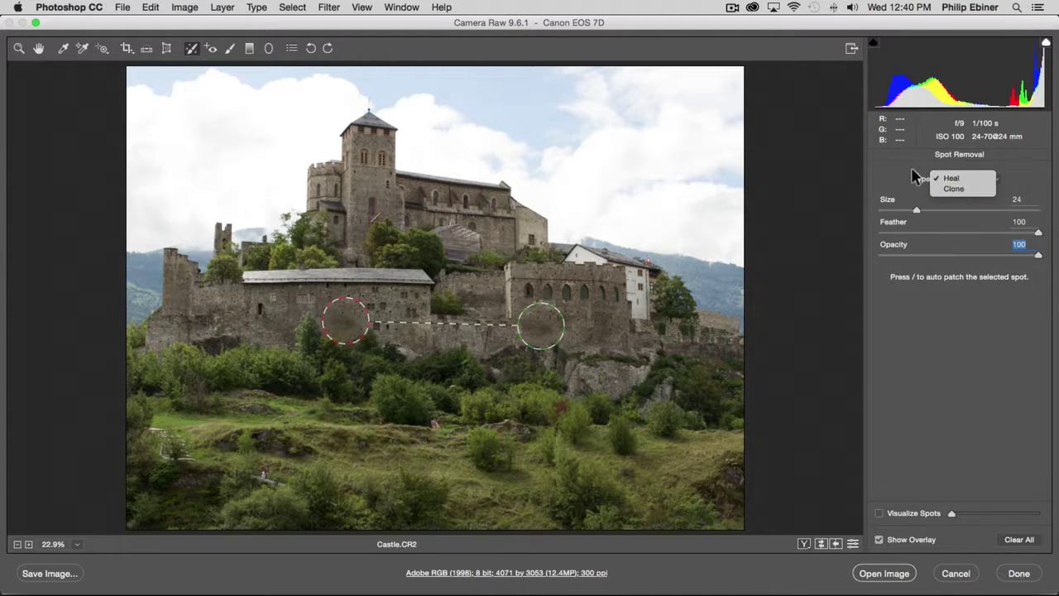
click(910, 179)
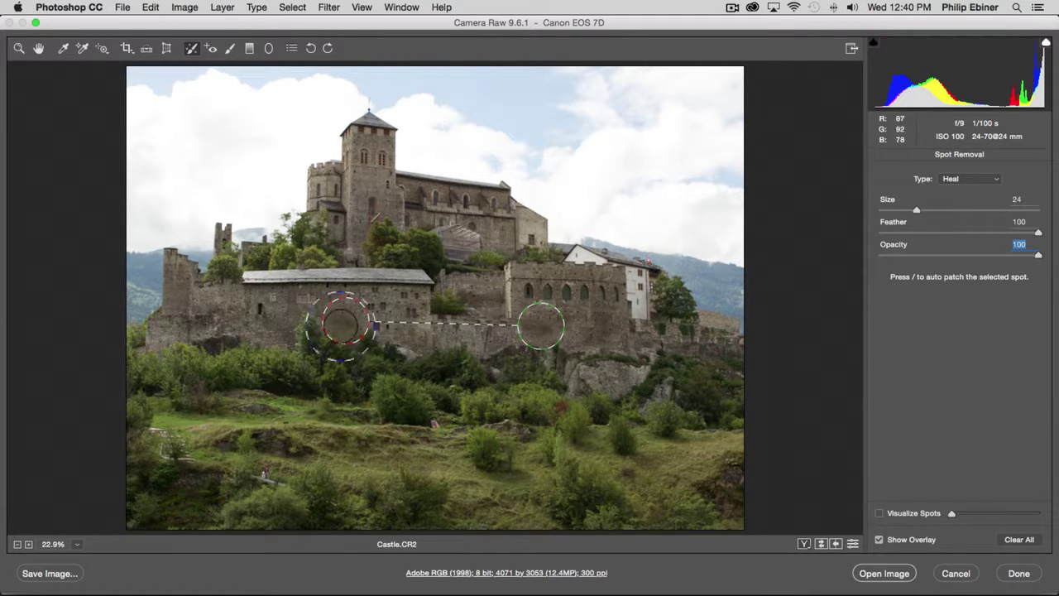
Try the Clone type on the wall spot and set its type back to Heal
click(968, 178)
click(963, 190)
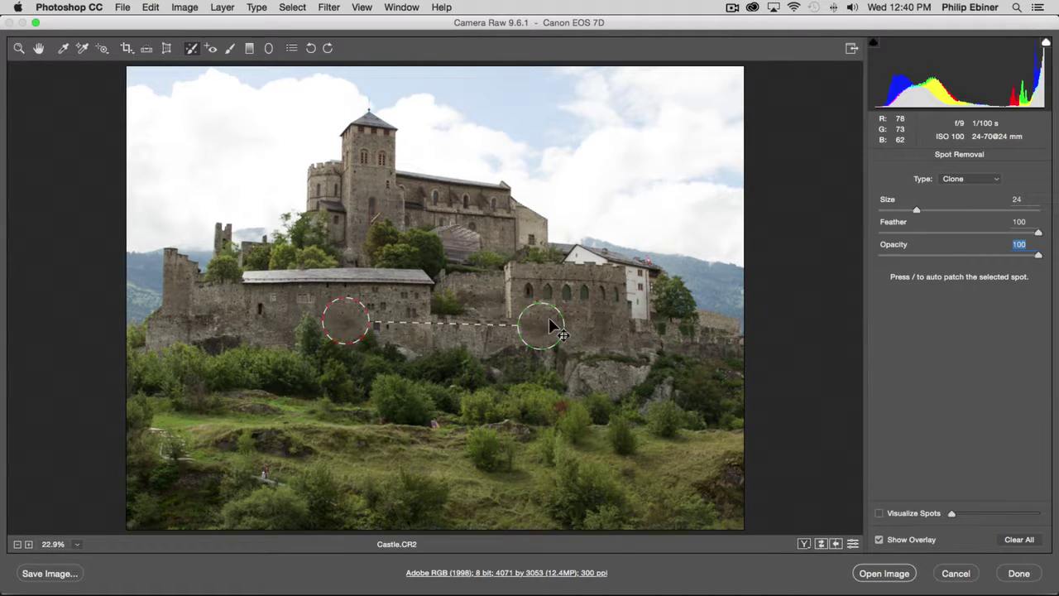
click(957, 179)
click(958, 168)
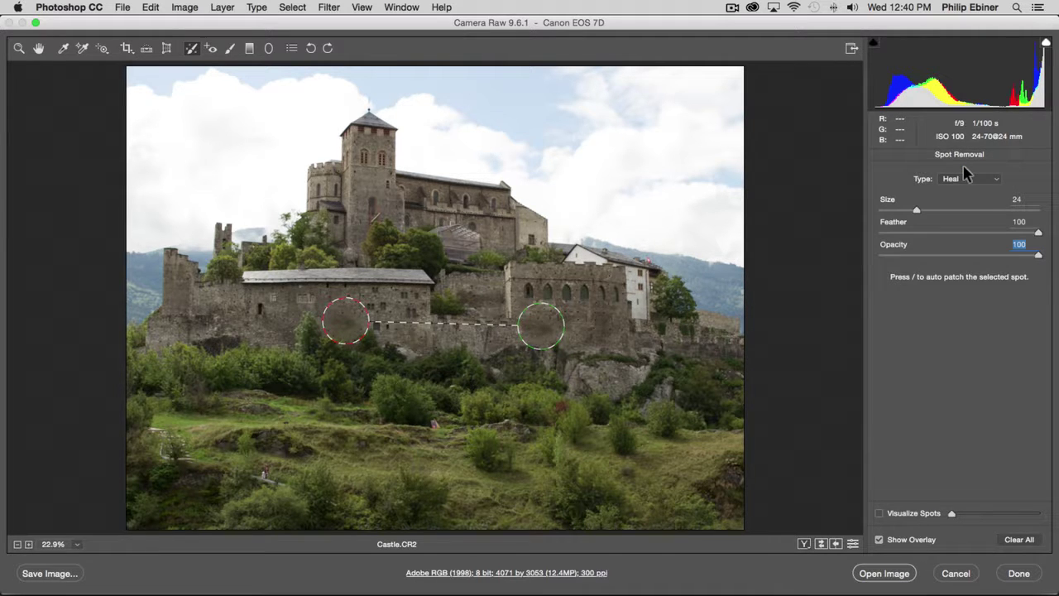
Check the photo without the spot overlay, return to Spot Removal and delete the healed spot on the front wall
key(z)
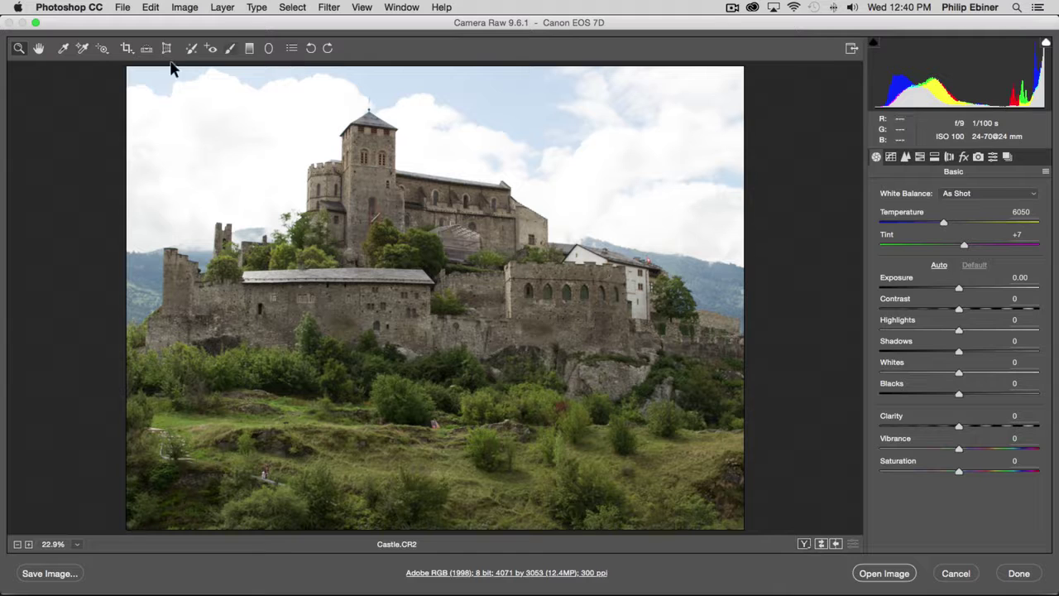
click(191, 48)
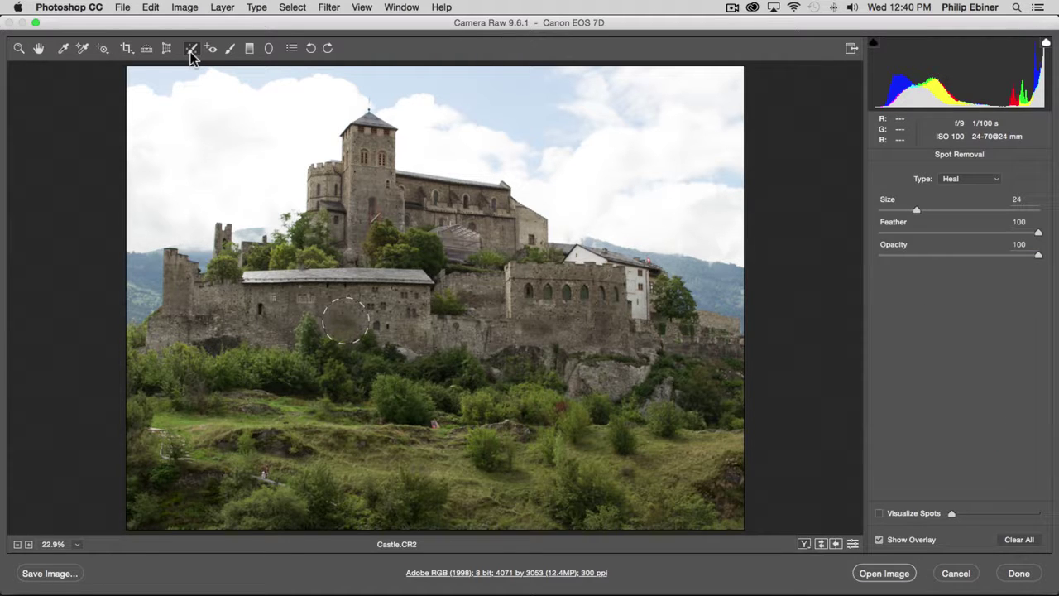
click(346, 319)
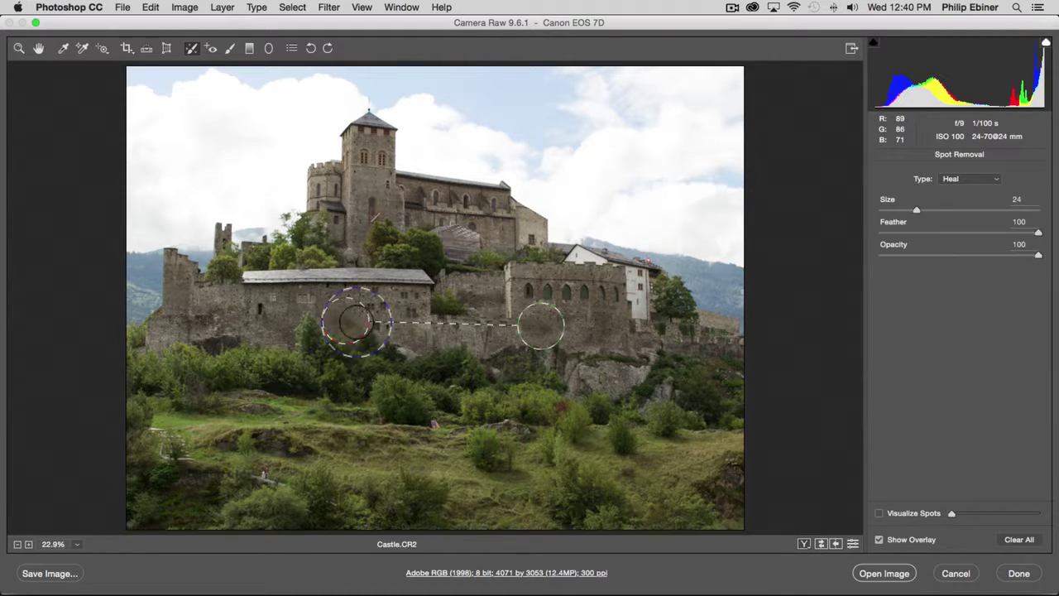
key(BackSpace)
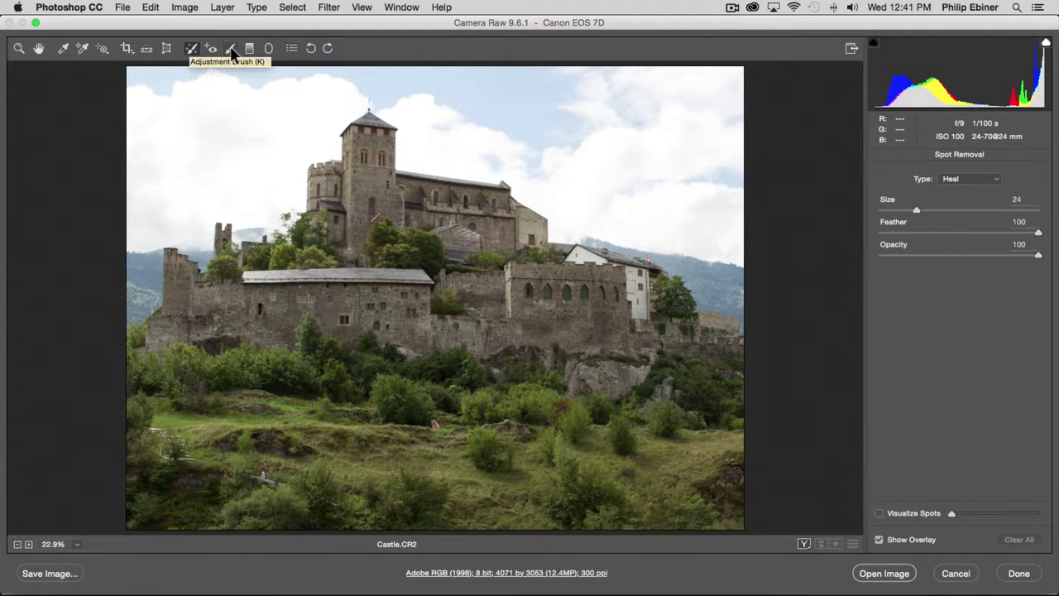
Try rotating the photo counterclockwise and clockwise in 90-degree turns, and return it to upright
click(312, 52)
click(312, 52)
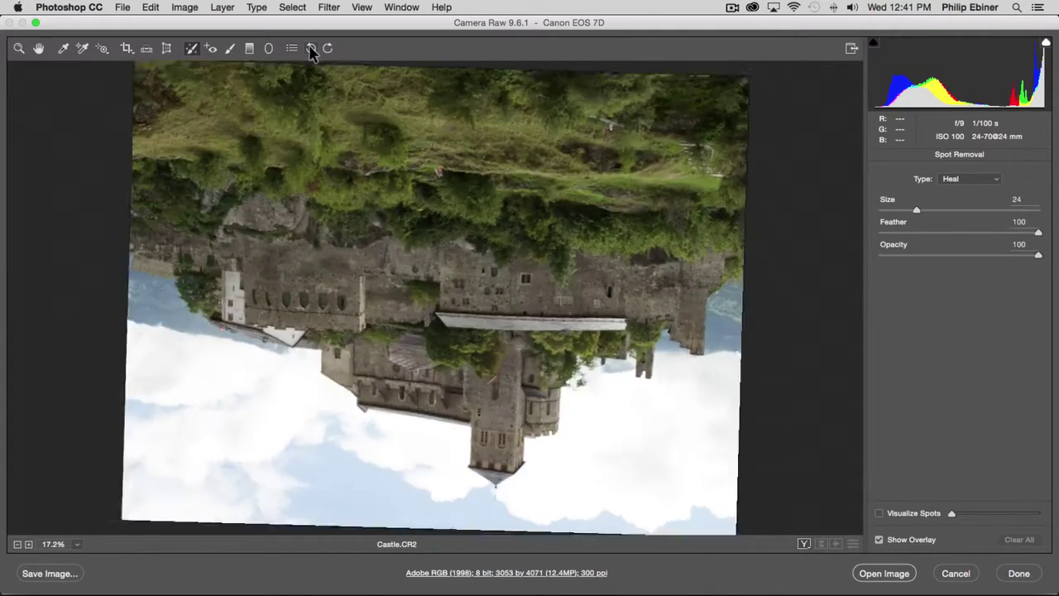
click(312, 52)
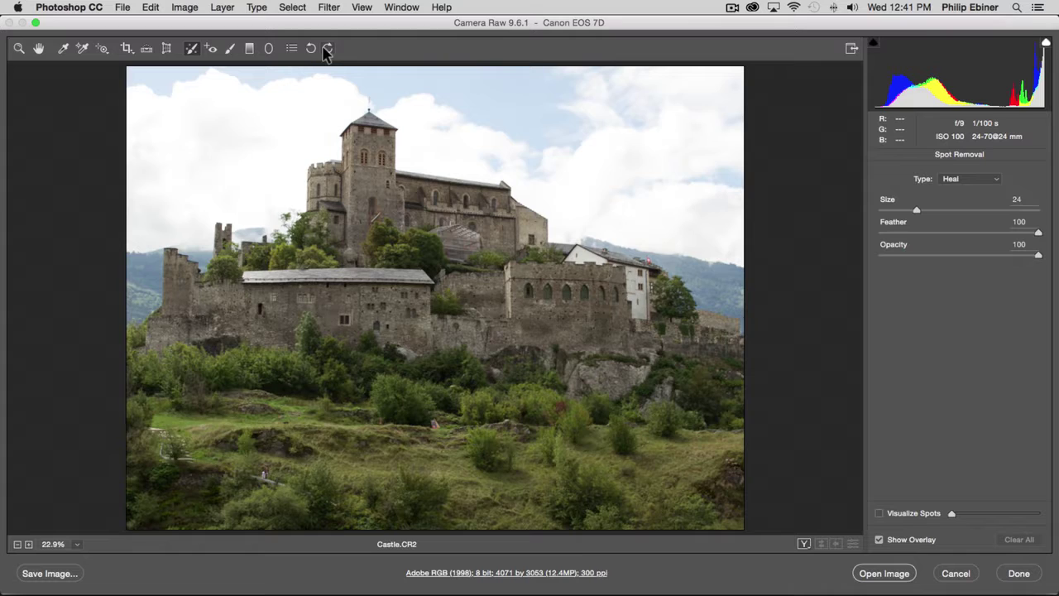
click(327, 49)
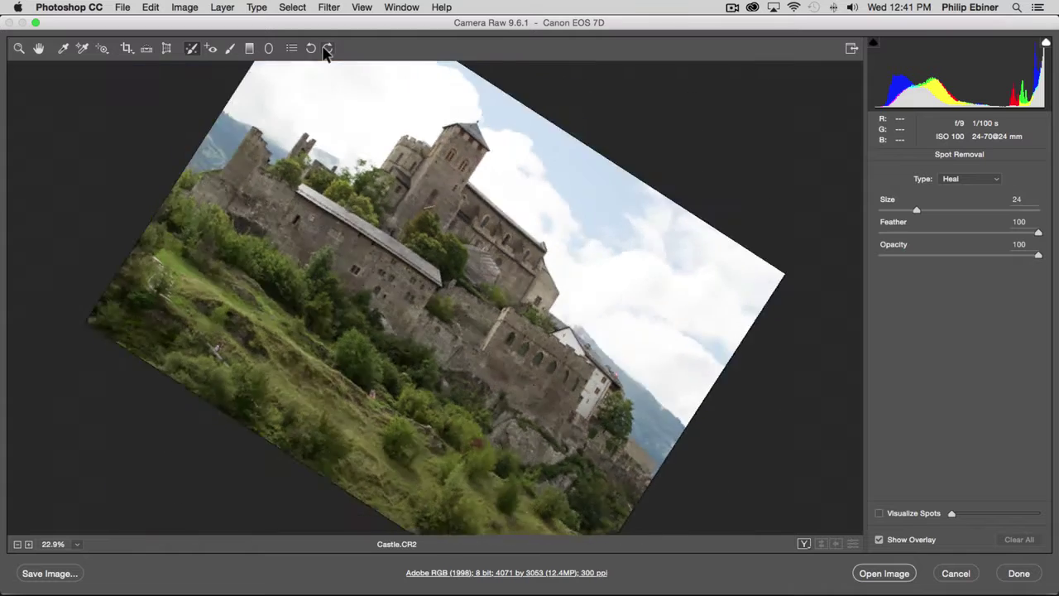
click(314, 51)
Review the Camera Raw preferences and close them
click(292, 50)
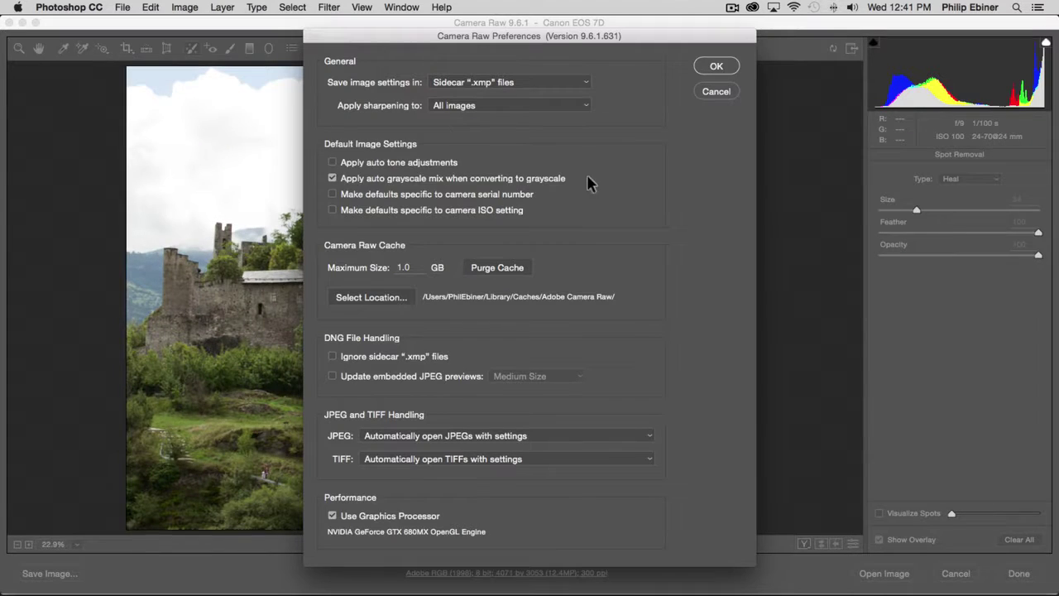
click(717, 67)
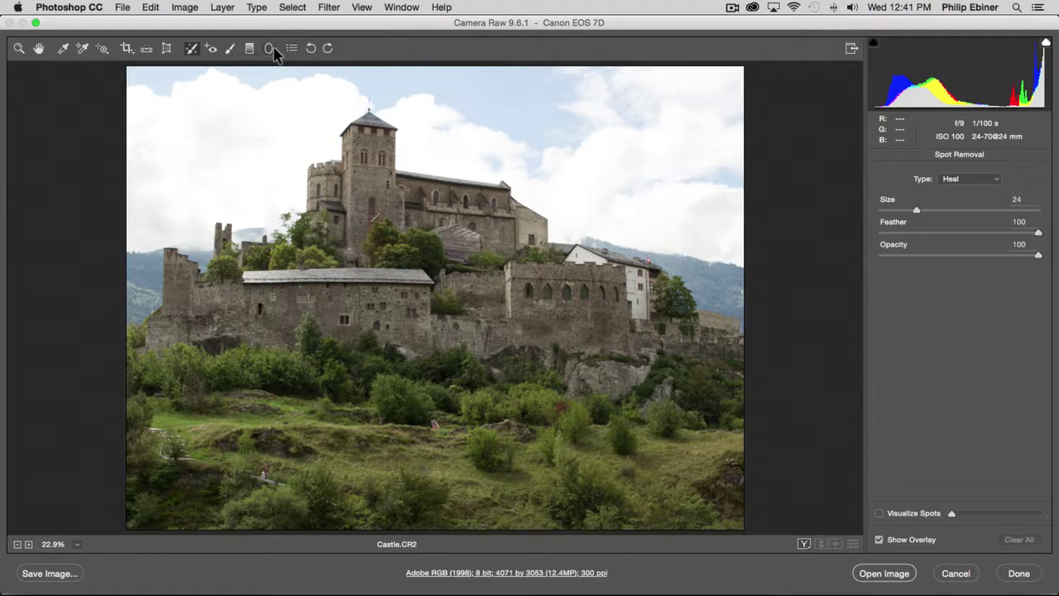
Activate the Adjustment Brush and set its size to 19
click(230, 49)
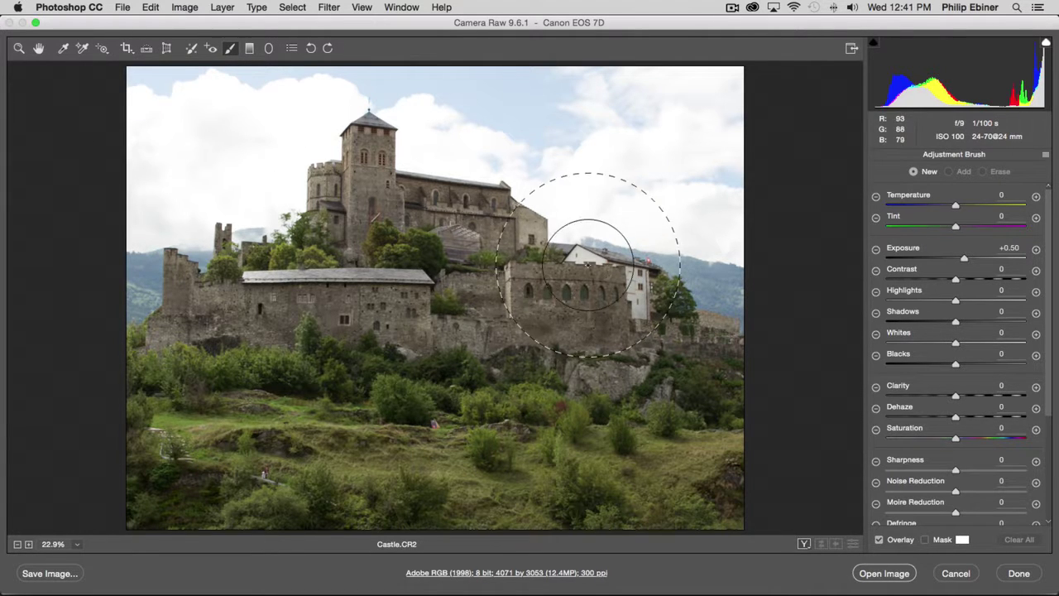
scroll(1051, 291, down, 5)
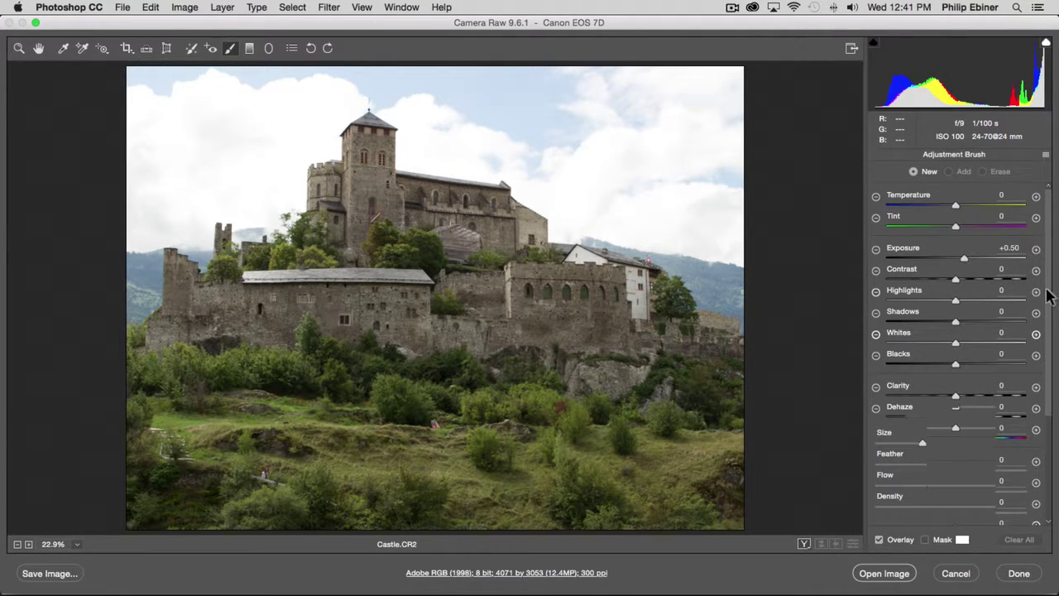
scroll(1049, 296, down, 4)
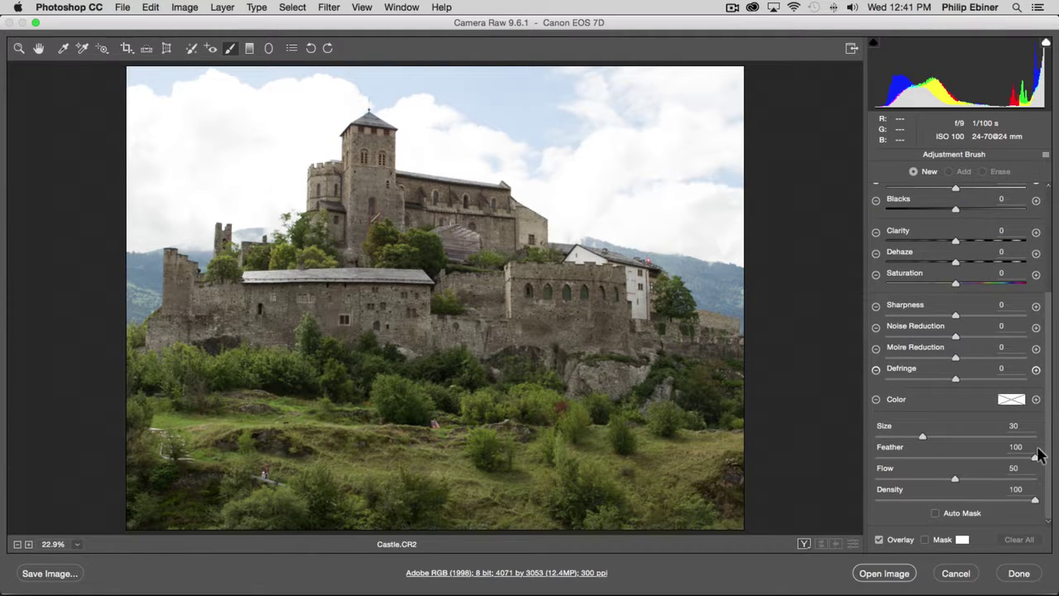
click(905, 437)
Set the brush's exposure to -4.00 and paint over the whole sky down to the upper castle
scroll(1038, 331, up, 5)
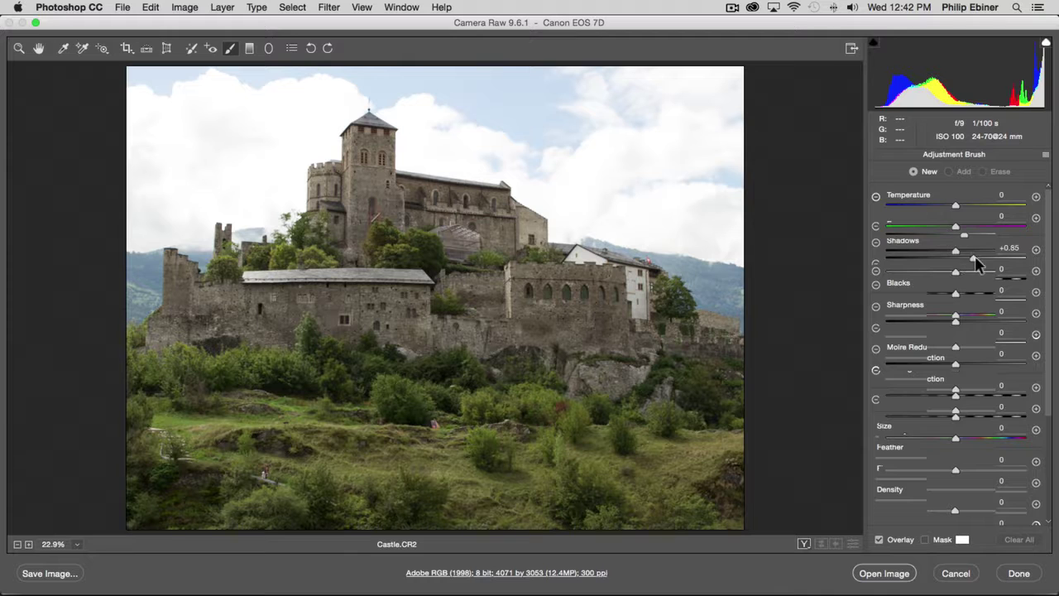
scroll(1018, 258, down, 1)
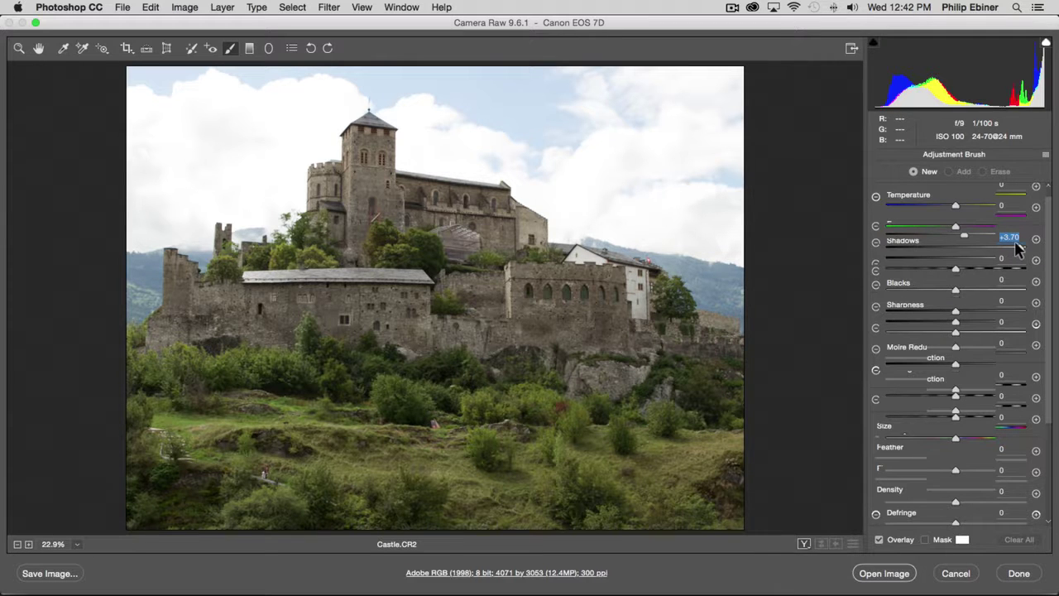
drag(952, 250, 887, 253)
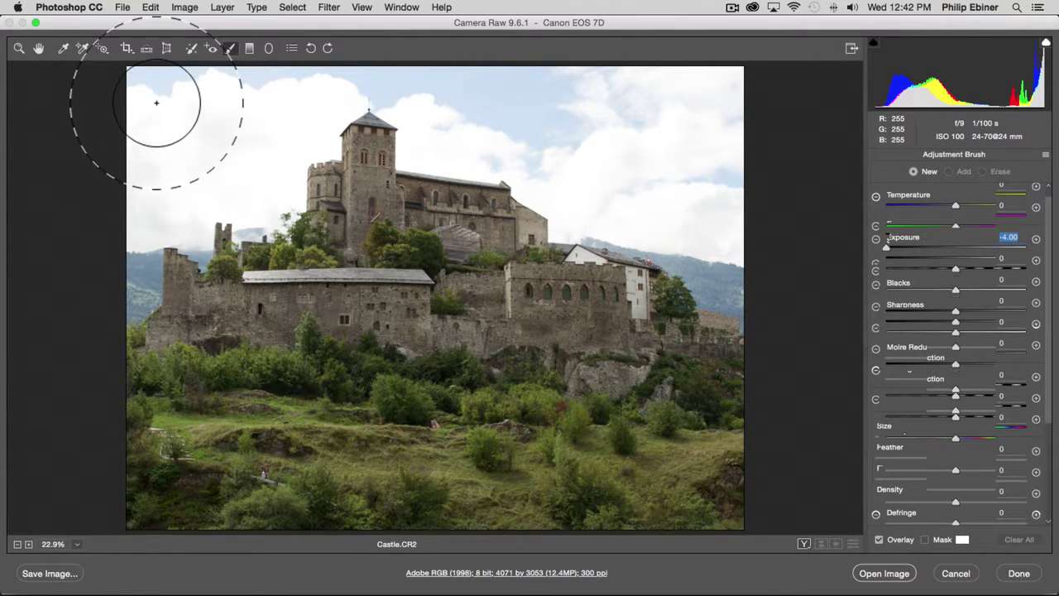
mouse_move(154, 100)
mouse_down()
mouse_move(170, 134)
mouse_move(256, 94)
mouse_move(162, 177)
mouse_move(208, 175)
mouse_move(303, 104)
mouse_move(416, 94)
mouse_move(432, 139)
mouse_move(553, 102)
mouse_move(737, 146)
mouse_move(737, 249)
mouse_move(567, 189)
mouse_move(560, 123)
mouse_move(642, 95)
mouse_move(621, 83)
mouse_move(51, 119)
mouse_move(64, 253)
mouse_move(107, 260)
mouse_move(256, 174)
mouse_move(310, 116)
mouse_move(442, 71)
mouse_up()
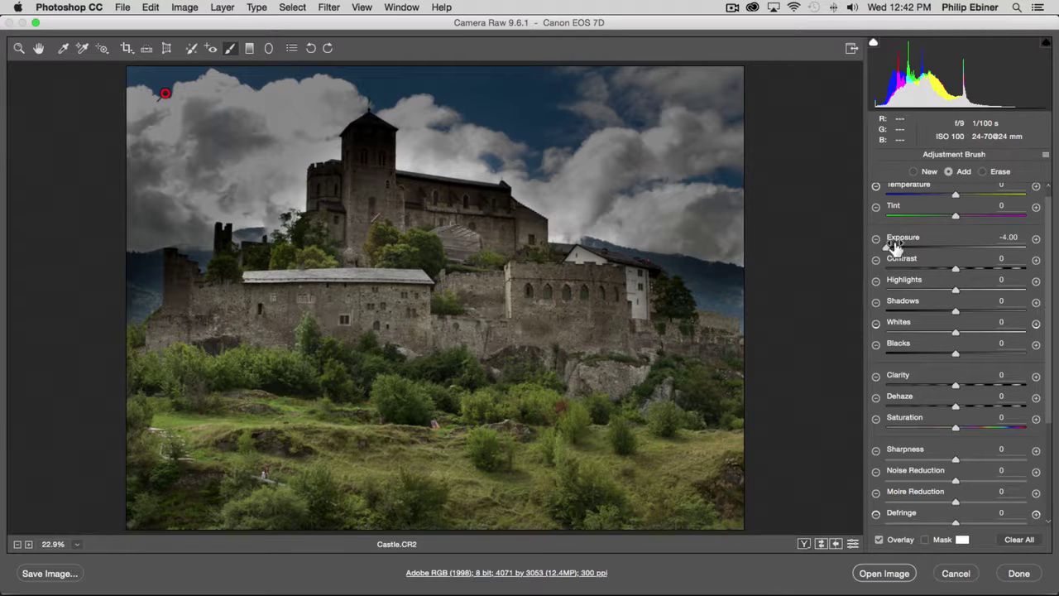
Set the sky adjustment to Exposure -0.15, Highlights -55 and Whites -30
drag(887, 250, 955, 251)
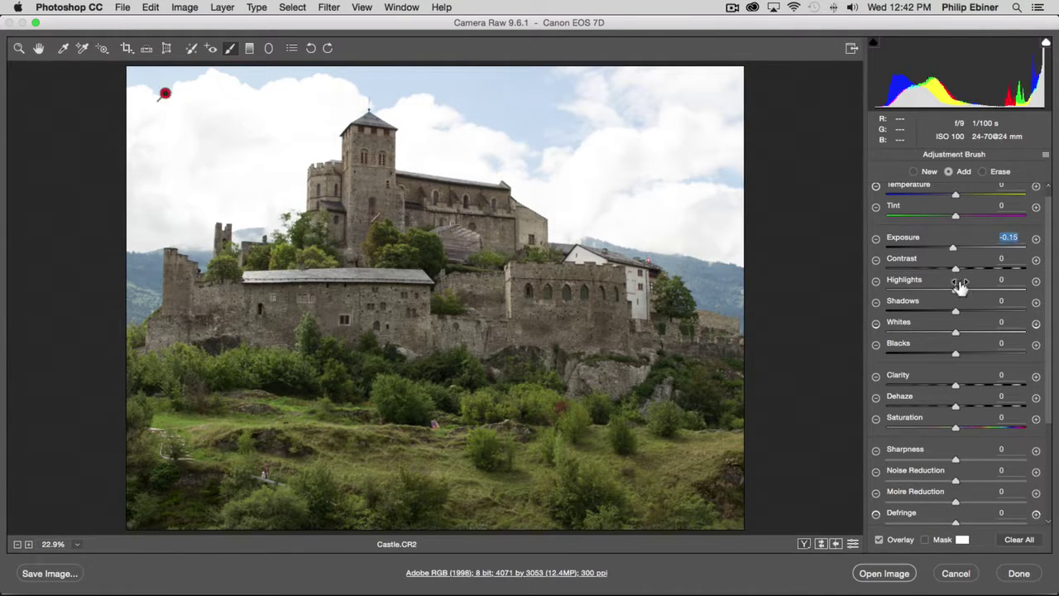
drag(957, 292, 916, 291)
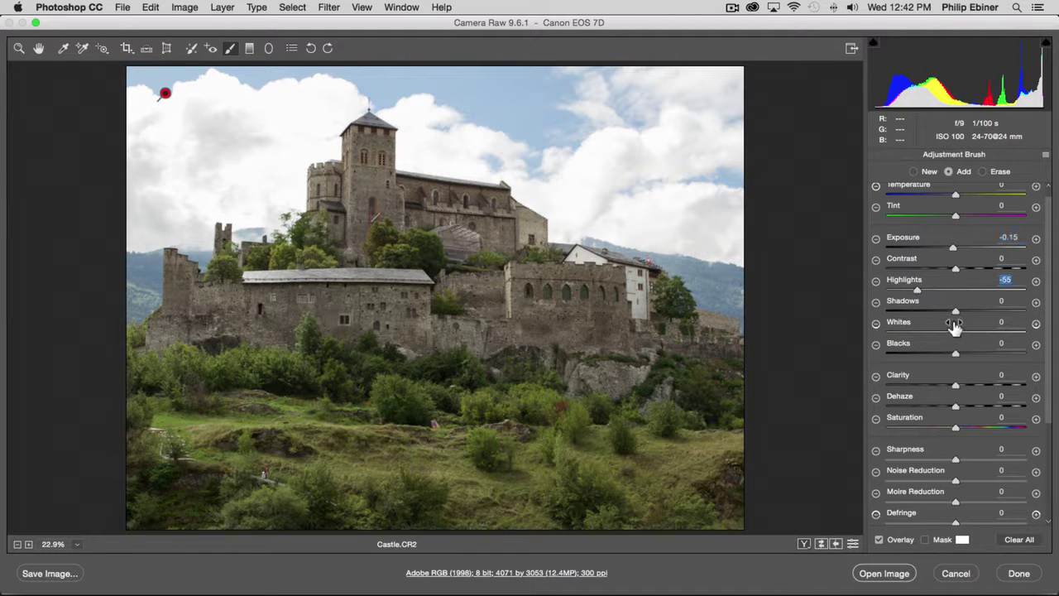
mouse_move(955, 331)
mouse_down()
mouse_move(905, 331)
mouse_move(935, 332)
mouse_up()
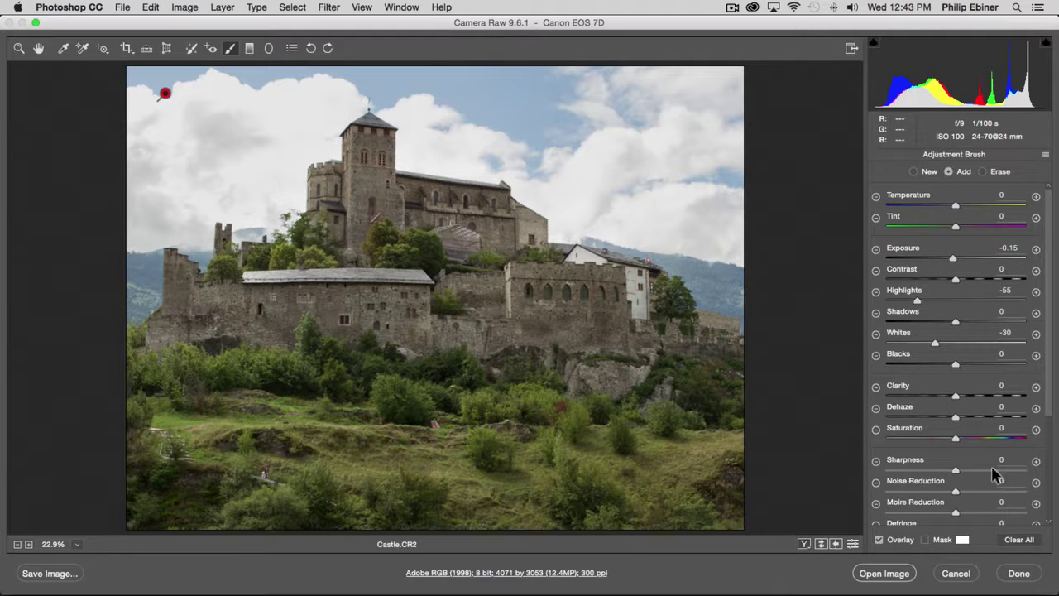
Show the brush mask on the photo and change its overlay colour to red
click(925, 539)
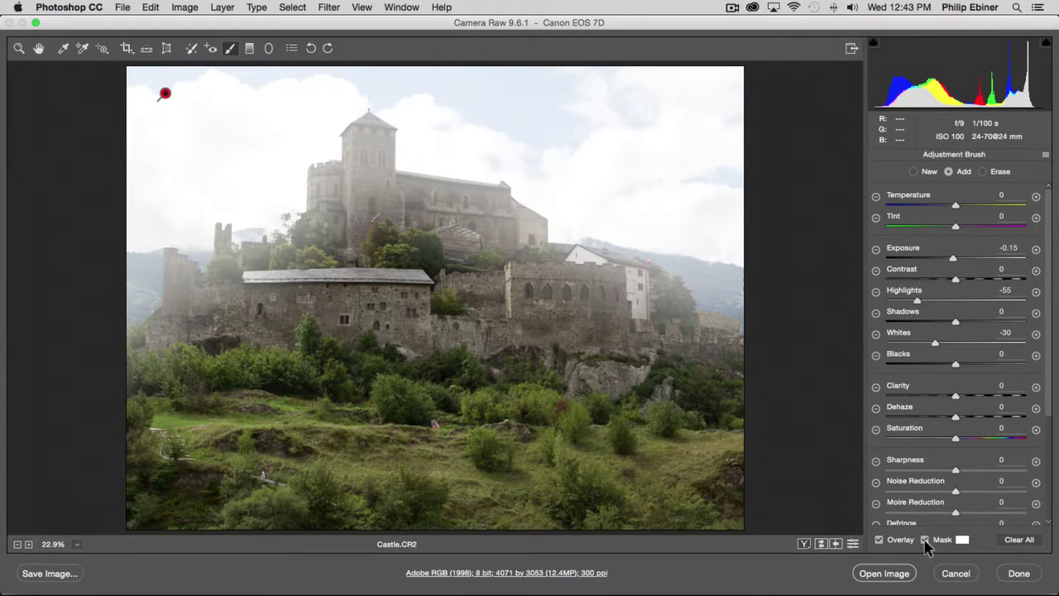
click(961, 539)
drag(459, 214, 316, 142)
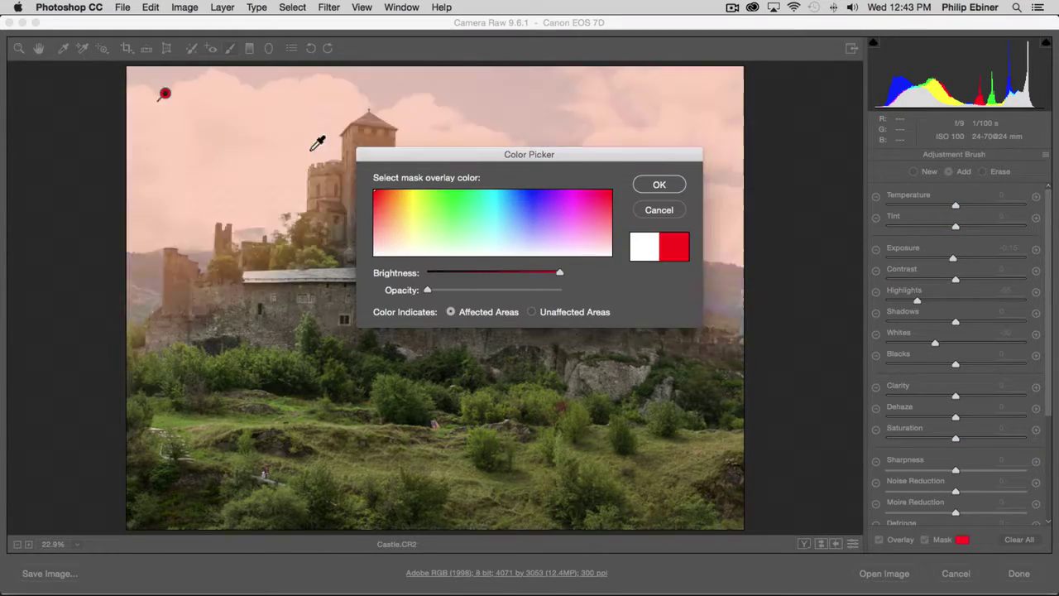
click(660, 184)
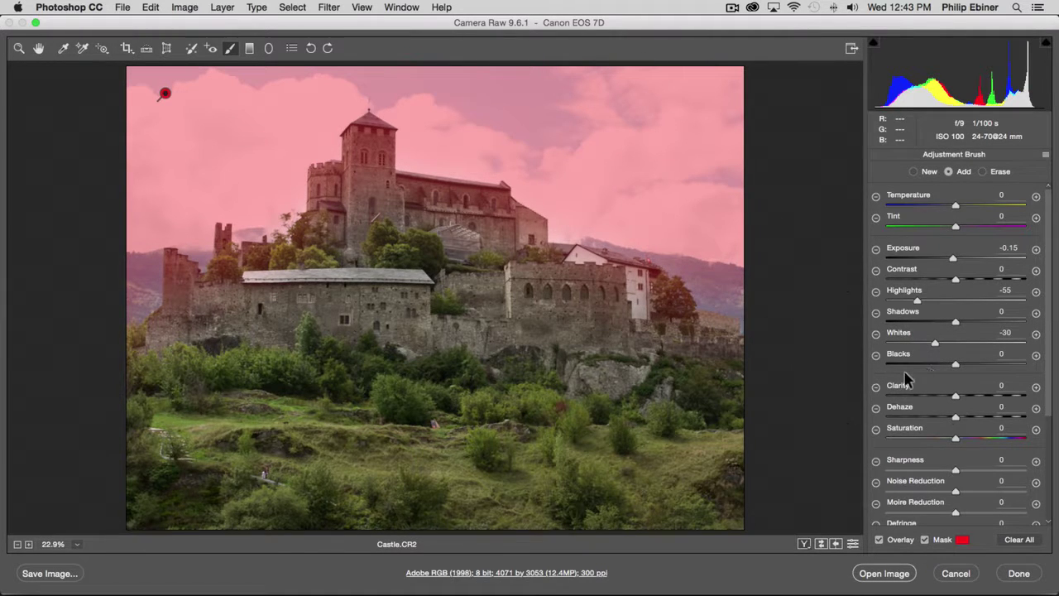
Erase the sky mask from the castle, trees and hills with an eraser brush of size 9, and hide the mask
drag(1047, 318, 1050, 490)
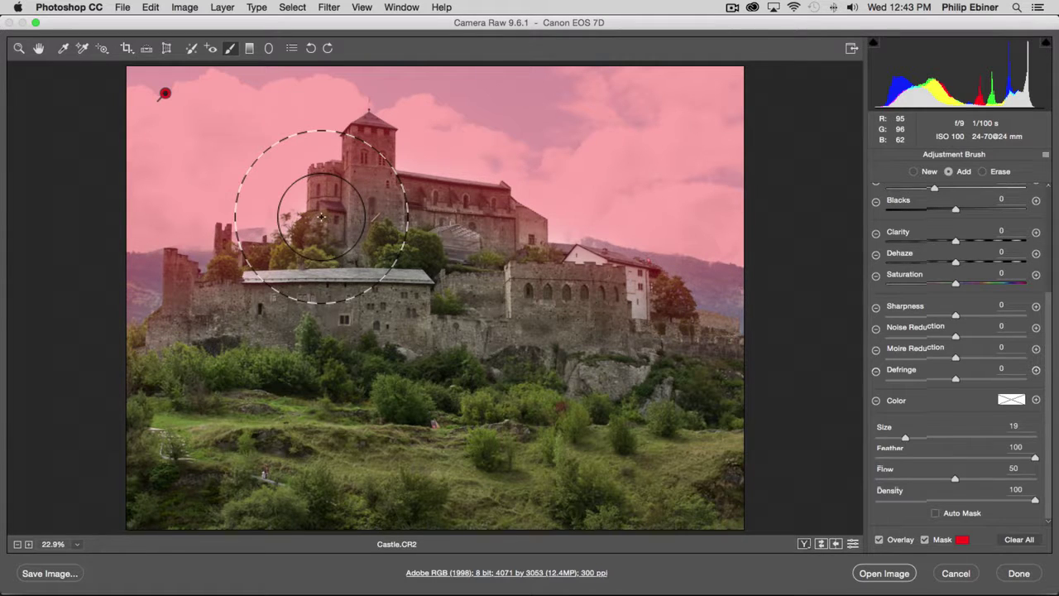
key(alt)
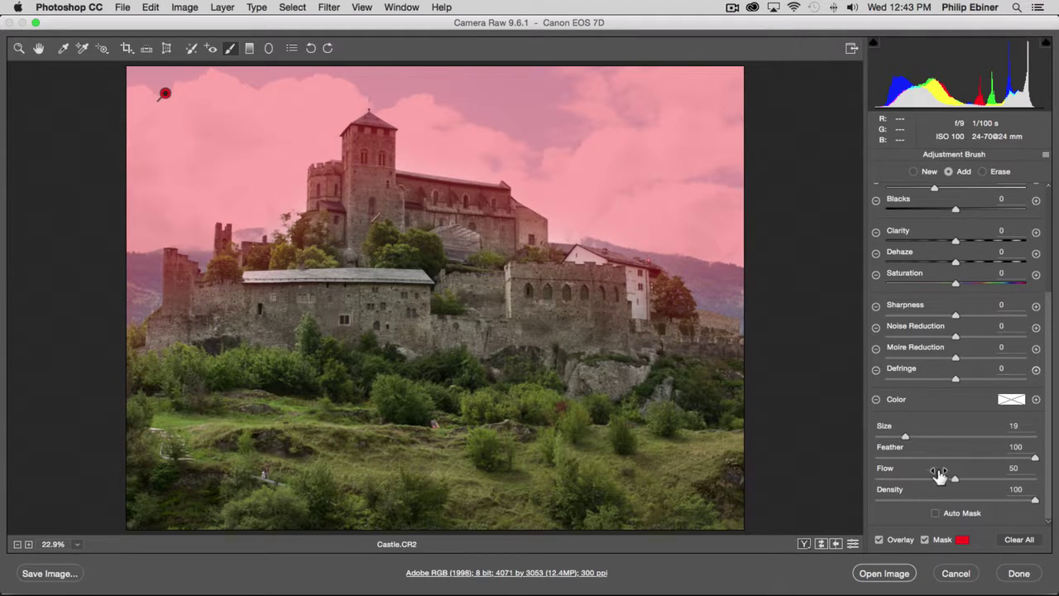
key(alt)
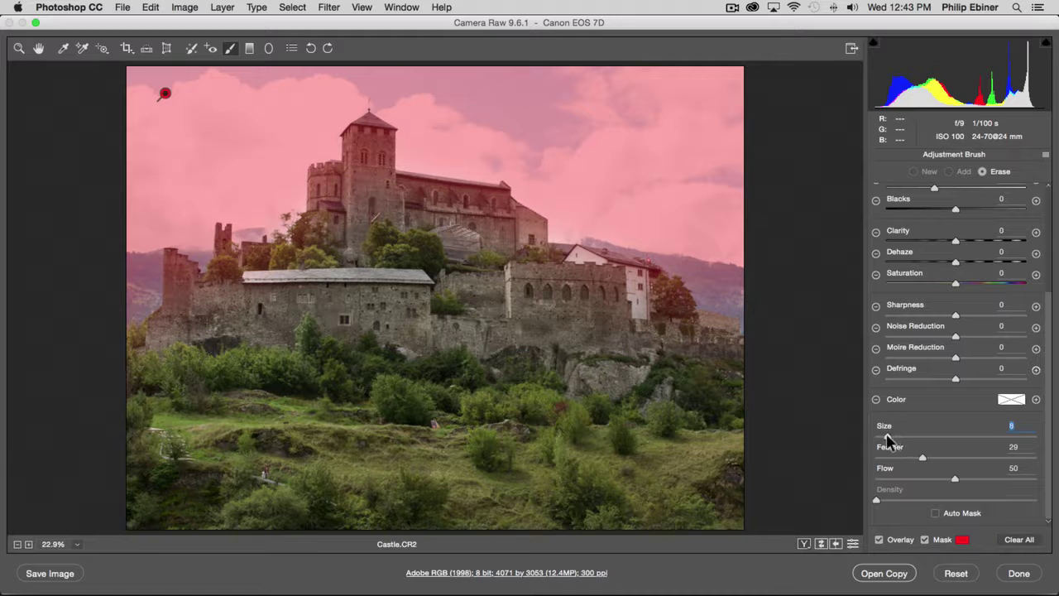
drag(887, 437, 889, 437)
mouse_move(366, 129)
mouse_down()
mouse_move(371, 198)
mouse_move(433, 199)
mouse_move(530, 228)
mouse_move(387, 210)
mouse_move(326, 177)
mouse_move(321, 189)
mouse_move(324, 177)
mouse_move(397, 222)
mouse_move(609, 305)
mouse_move(583, 277)
mouse_move(624, 290)
mouse_move(483, 270)
mouse_move(263, 279)
mouse_move(177, 320)
mouse_move(173, 278)
mouse_up()
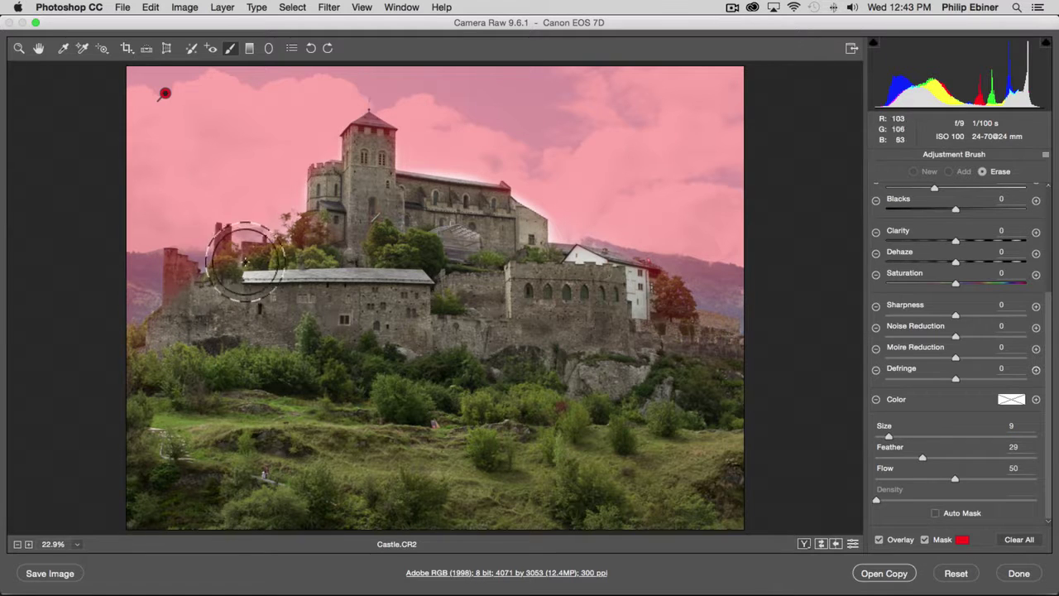
mouse_move(245, 261)
mouse_down()
mouse_move(164, 291)
mouse_move(134, 284)
mouse_move(124, 354)
mouse_move(243, 262)
mouse_move(546, 315)
mouse_up()
mouse_move(653, 328)
mouse_down()
mouse_move(601, 280)
mouse_move(743, 304)
mouse_move(690, 322)
mouse_move(620, 312)
mouse_up()
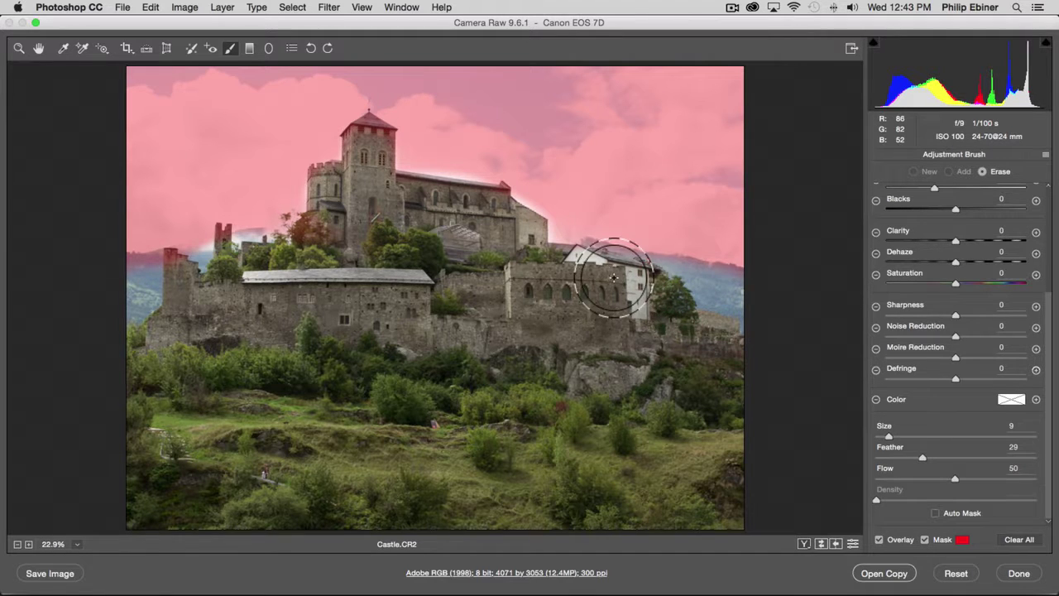
drag(340, 214, 338, 195)
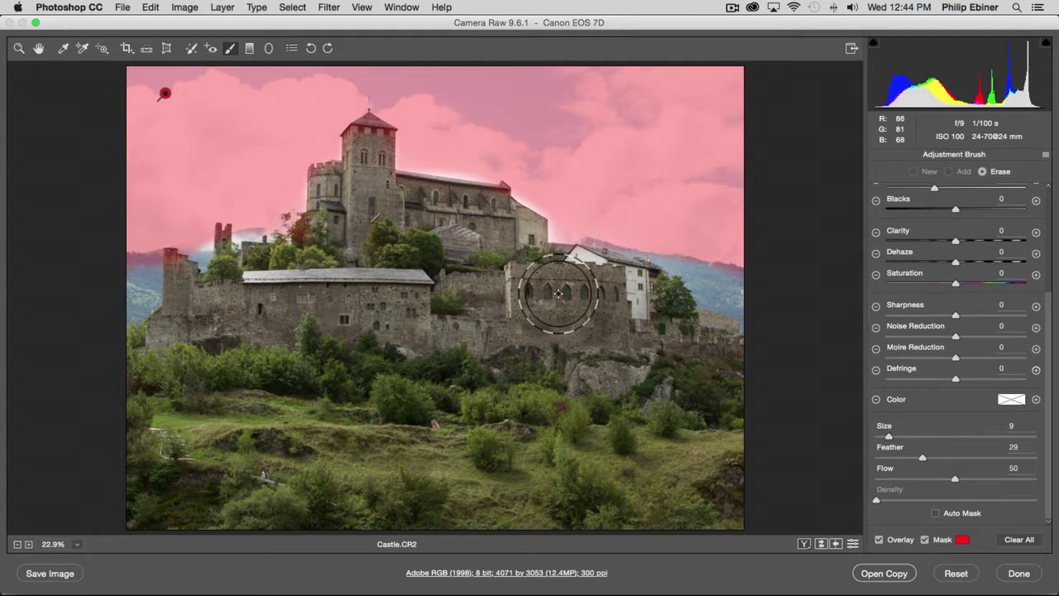
key(alt)
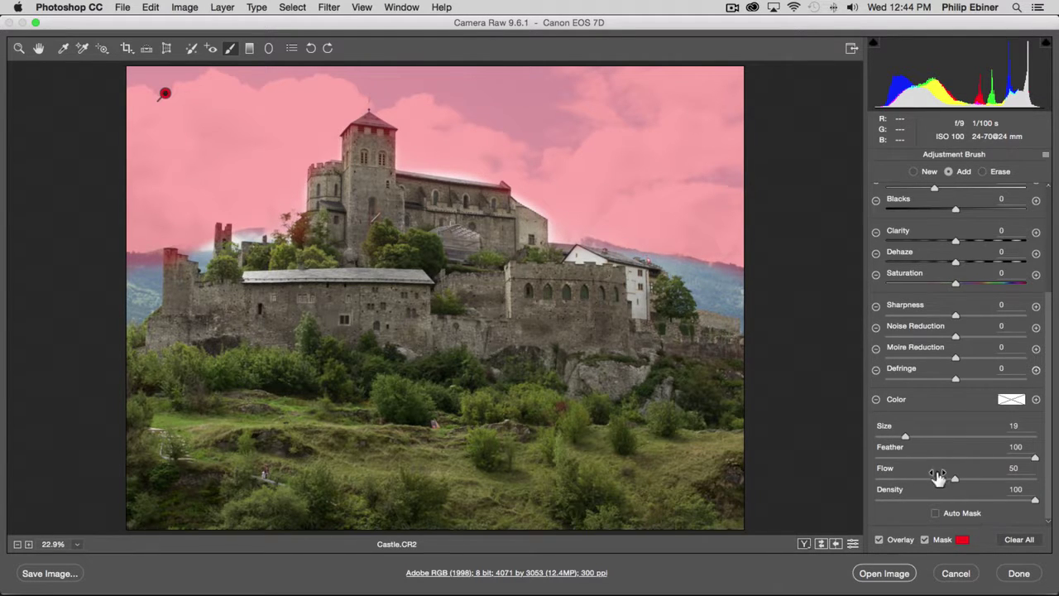
click(925, 540)
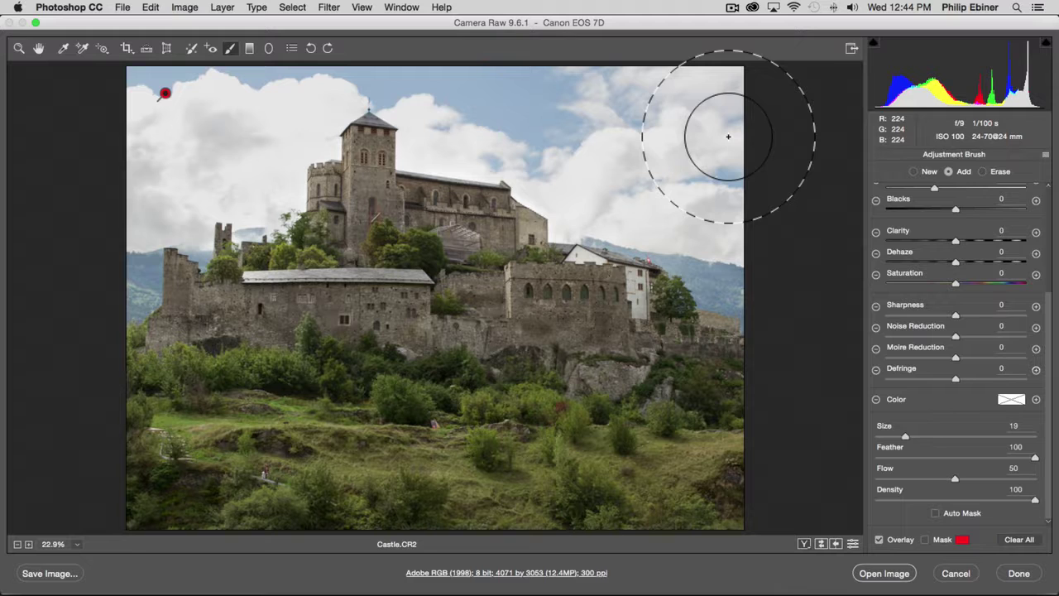
Start a new brush adjustment, paint over the green hillside in the foreground and set its exposure to +0.90
scroll(1053, 232, up, 5)
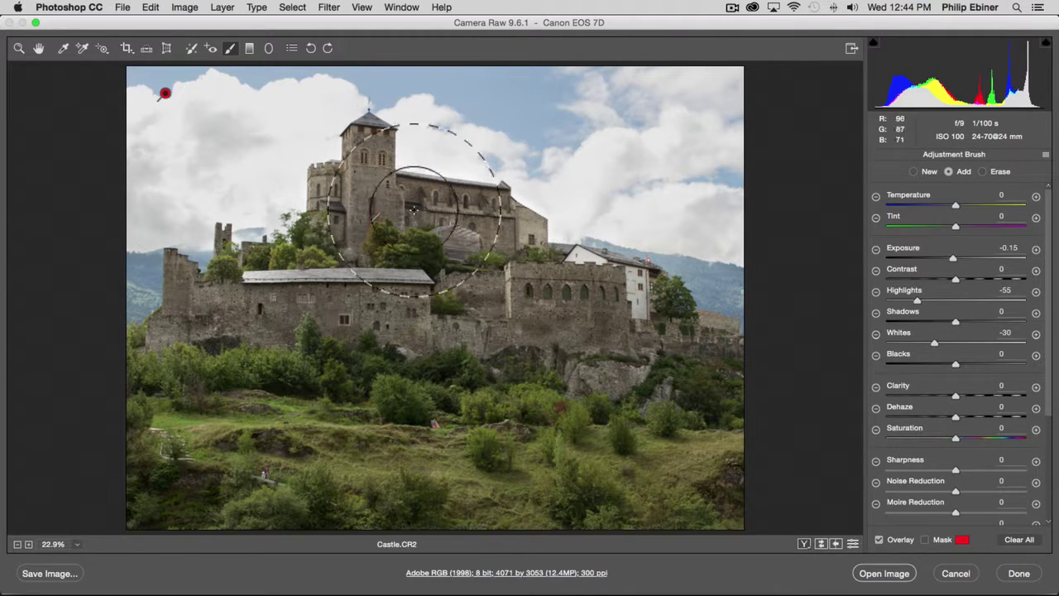
click(912, 172)
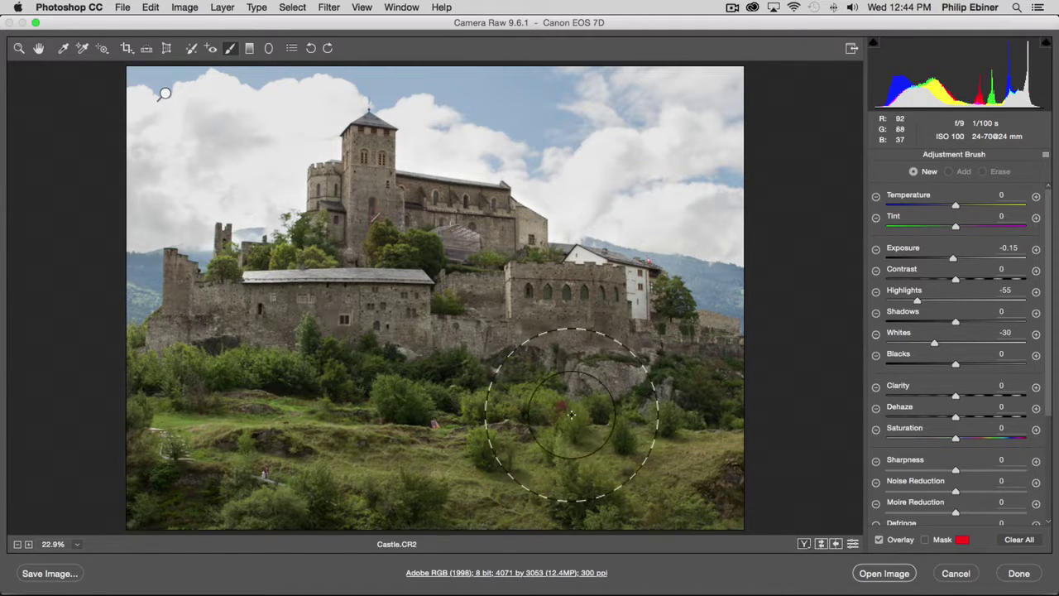
mouse_move(571, 413)
mouse_down()
mouse_move(107, 426)
mouse_move(769, 449)
mouse_move(24, 497)
mouse_move(770, 470)
mouse_move(165, 406)
mouse_move(340, 434)
mouse_move(704, 402)
mouse_move(392, 473)
mouse_move(680, 416)
mouse_up()
drag(952, 261, 971, 262)
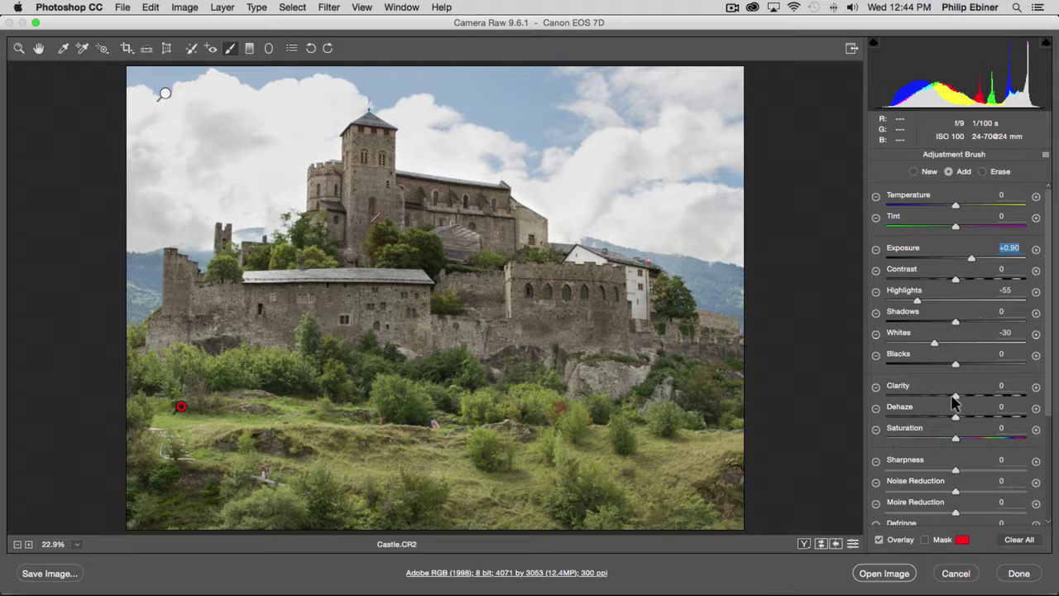
Set the hillside brush adjustment's saturation to +81 and toggle its mask display on and off
drag(957, 443, 1013, 442)
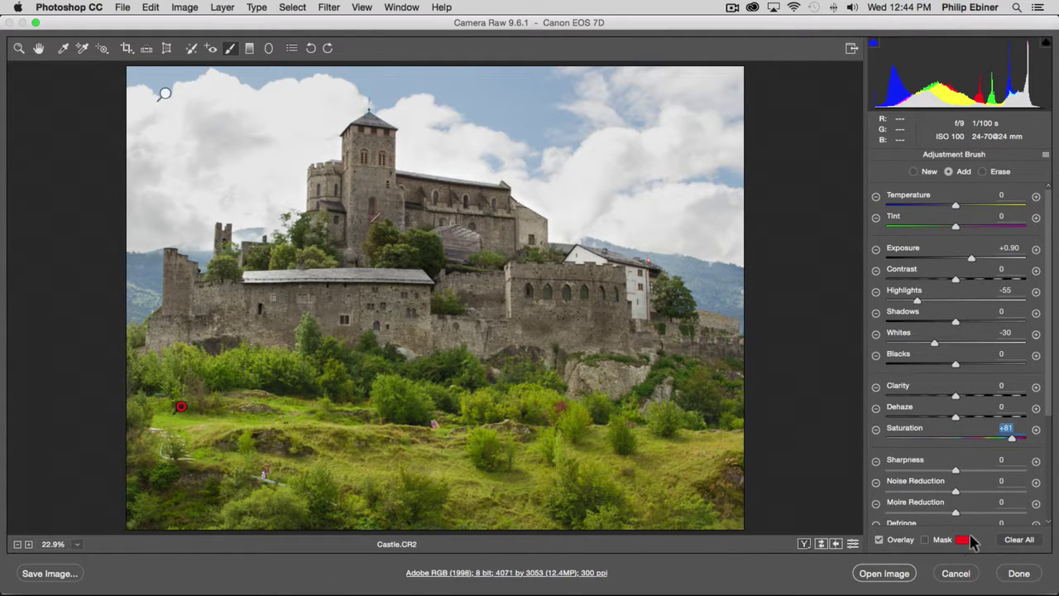
click(925, 539)
click(925, 540)
click(925, 540)
click(924, 539)
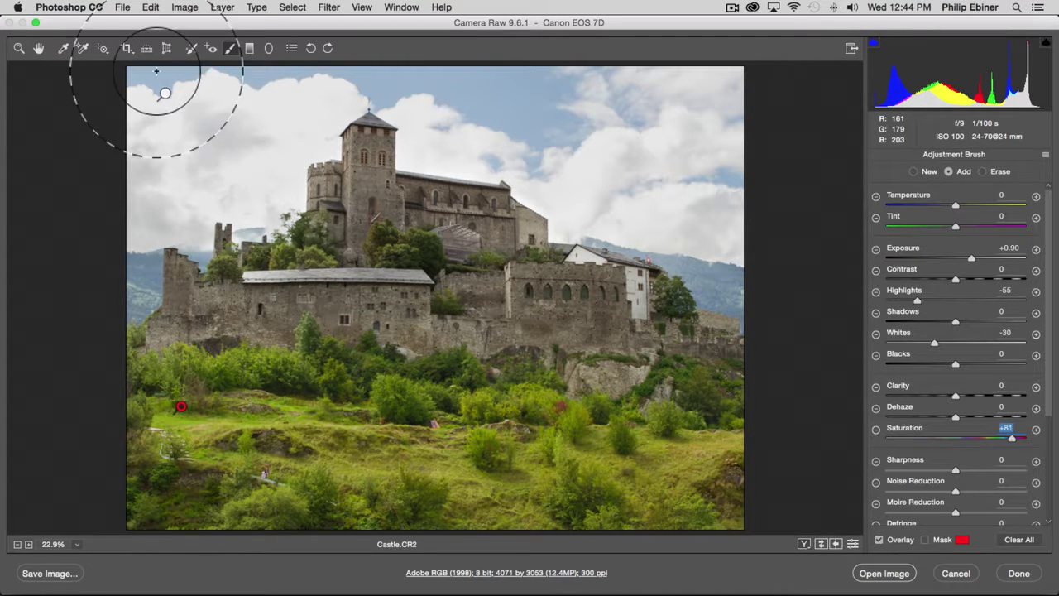
Delete both brush adjustments, first the hillside's and then the sky's
mouse_move(165, 96)
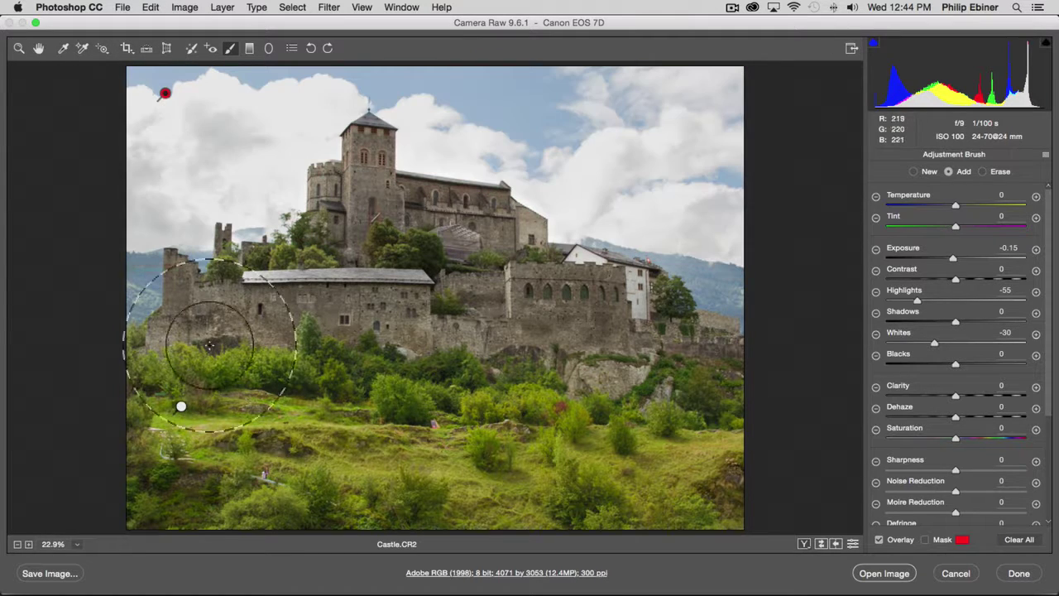
mouse_move(181, 410)
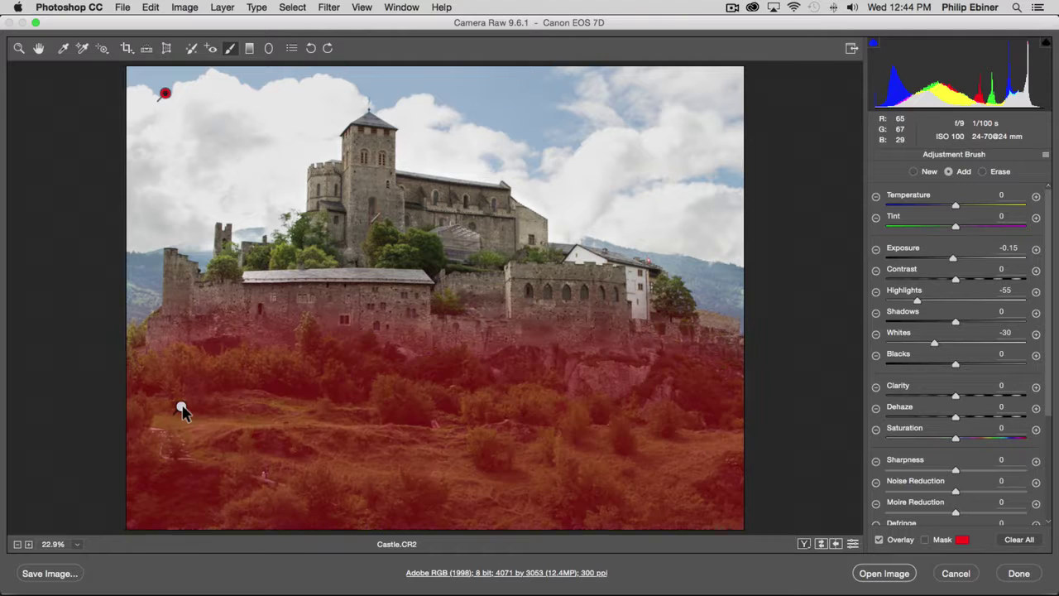
click(181, 406)
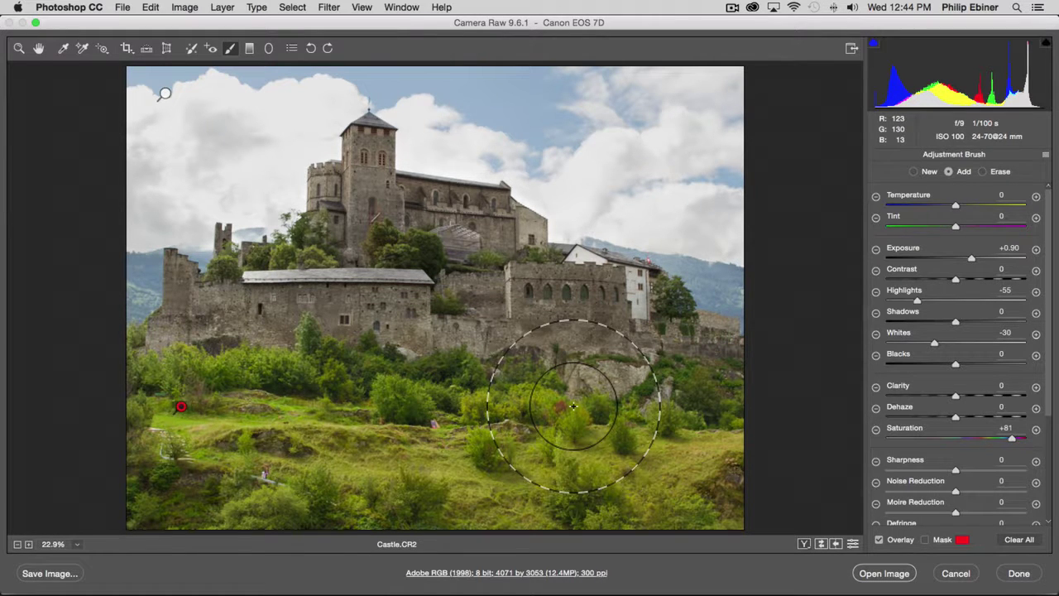
key(Delete)
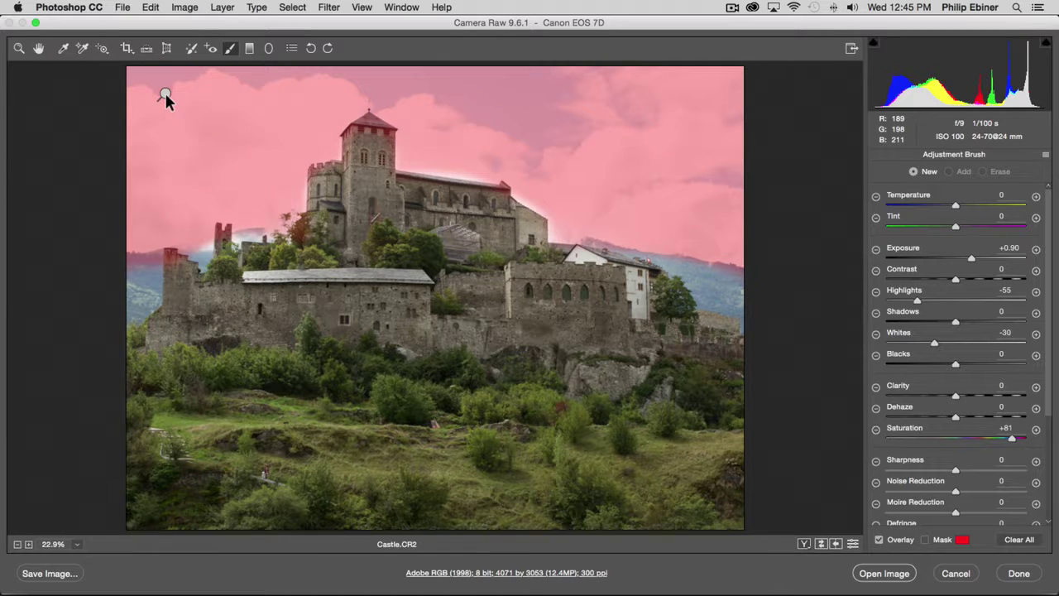
click(165, 95)
key(Delete)
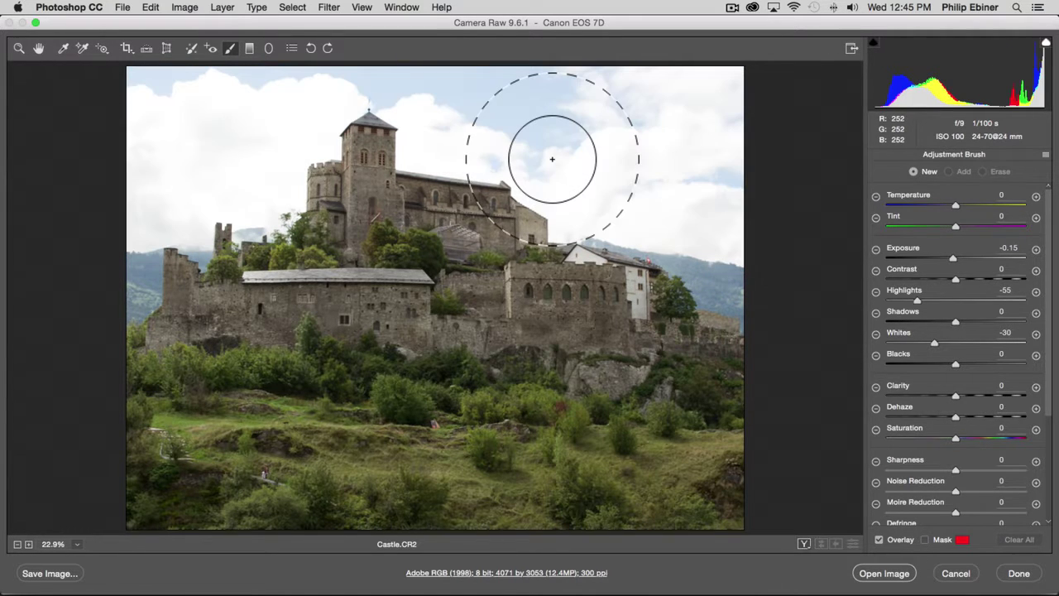
Reset Highlights and Whites to 0, set Exposure to -3.85, and draw a graduated filter from the tower top down to the castle's base
click(251, 50)
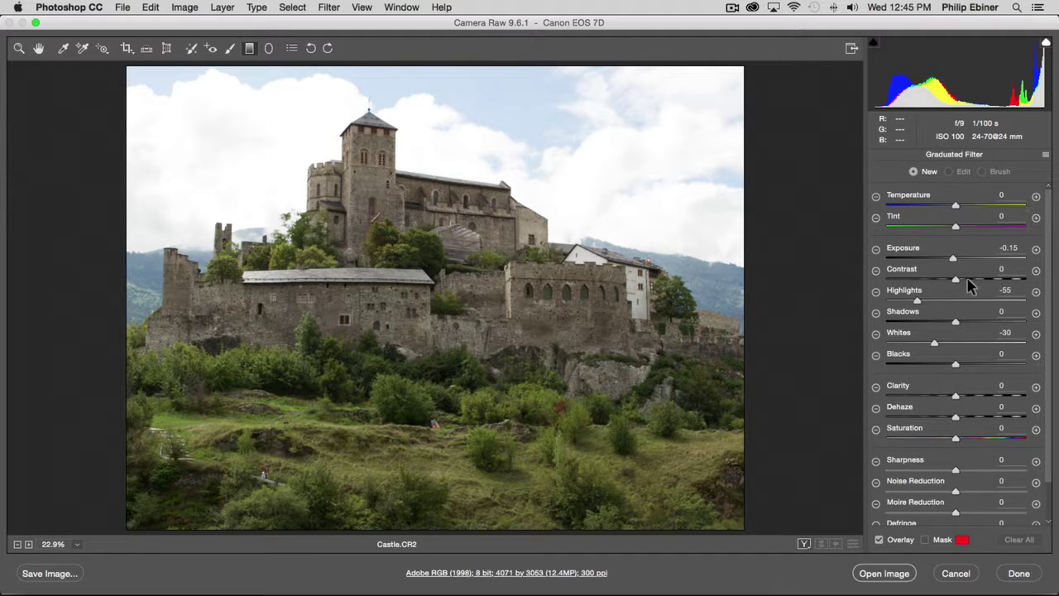
double_click(919, 301)
drag(900, 262, 890, 260)
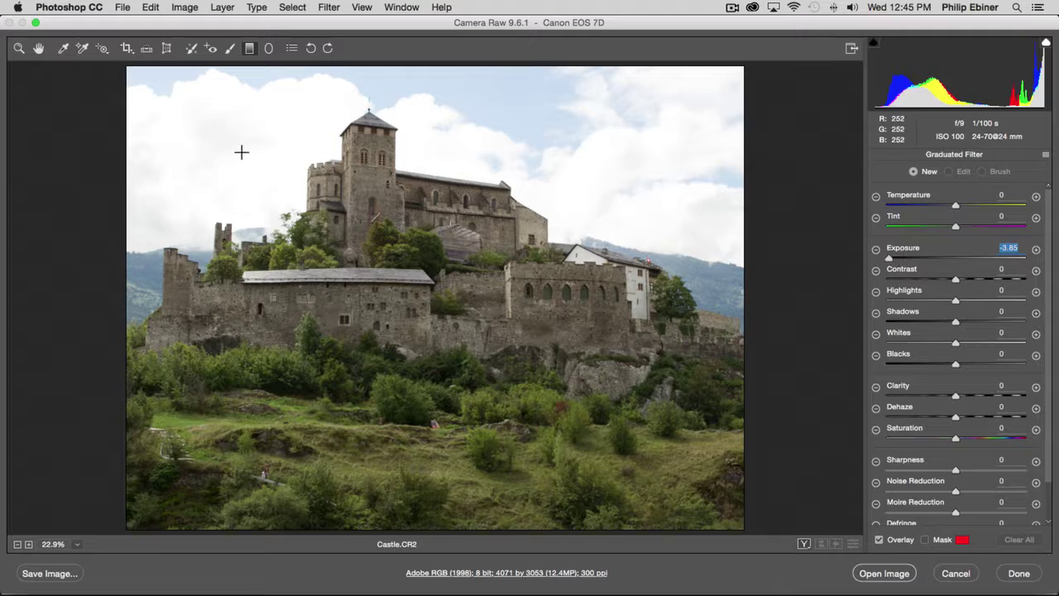
drag(389, 135, 390, 383)
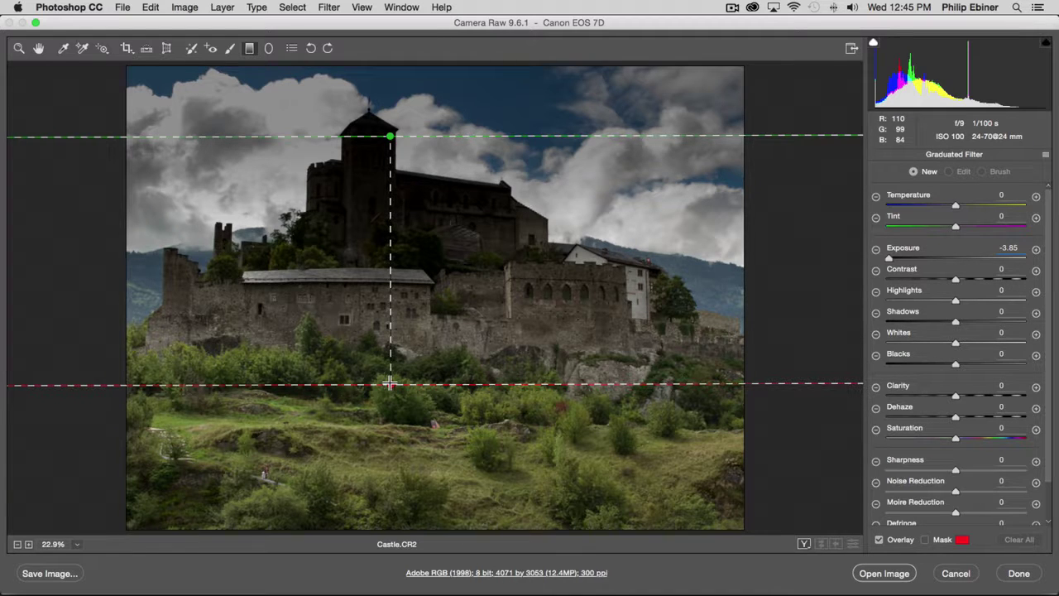
drag(390, 383, 392, 325)
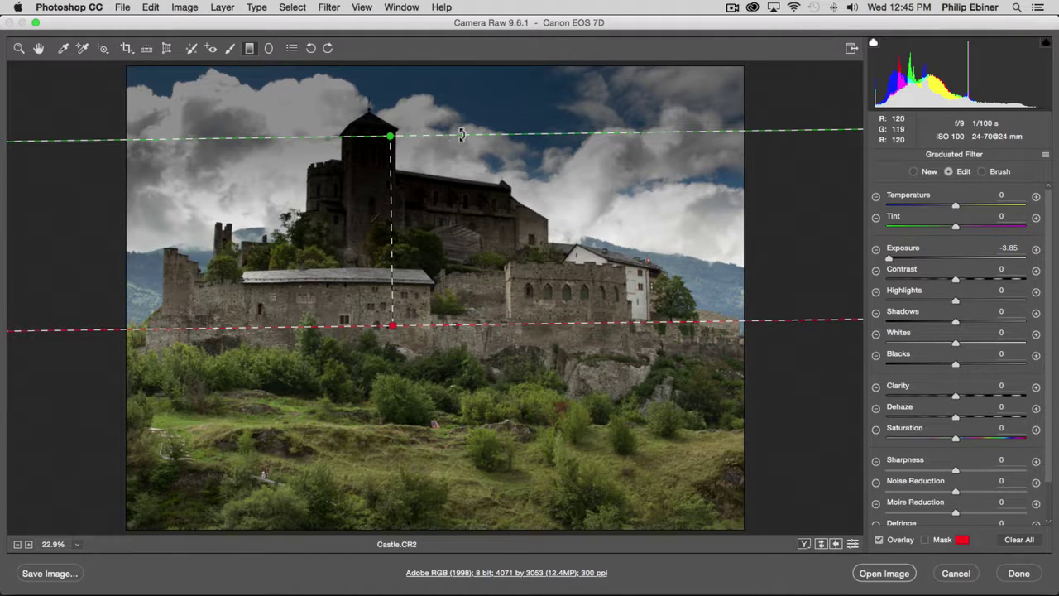
Adjust the graduated filter's tilt across the tower and set its exposure to -1.40
drag(484, 132, 506, 128)
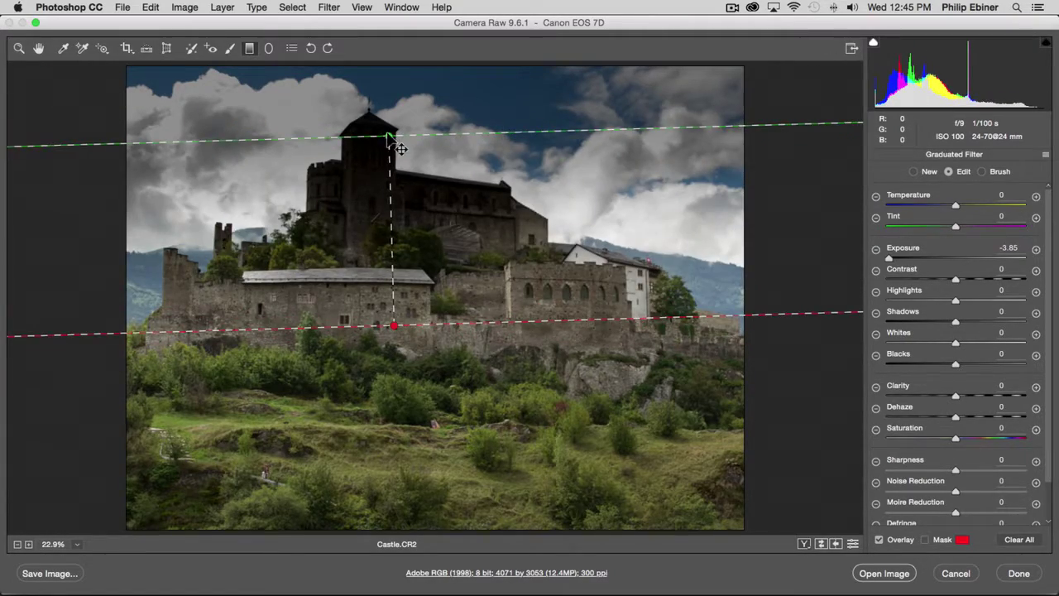
mouse_move(398, 147)
mouse_down()
mouse_move(405, 224)
mouse_move(406, 142)
mouse_move(413, 161)
mouse_move(409, 183)
mouse_move(403, 136)
mouse_move(405, 216)
mouse_move(397, 144)
mouse_up()
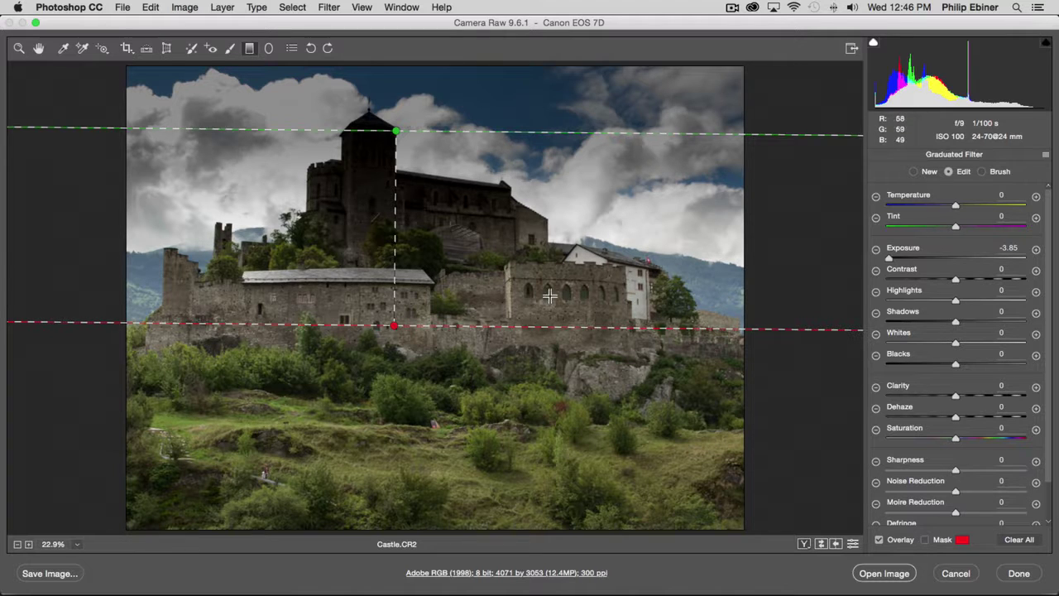
drag(890, 258, 934, 263)
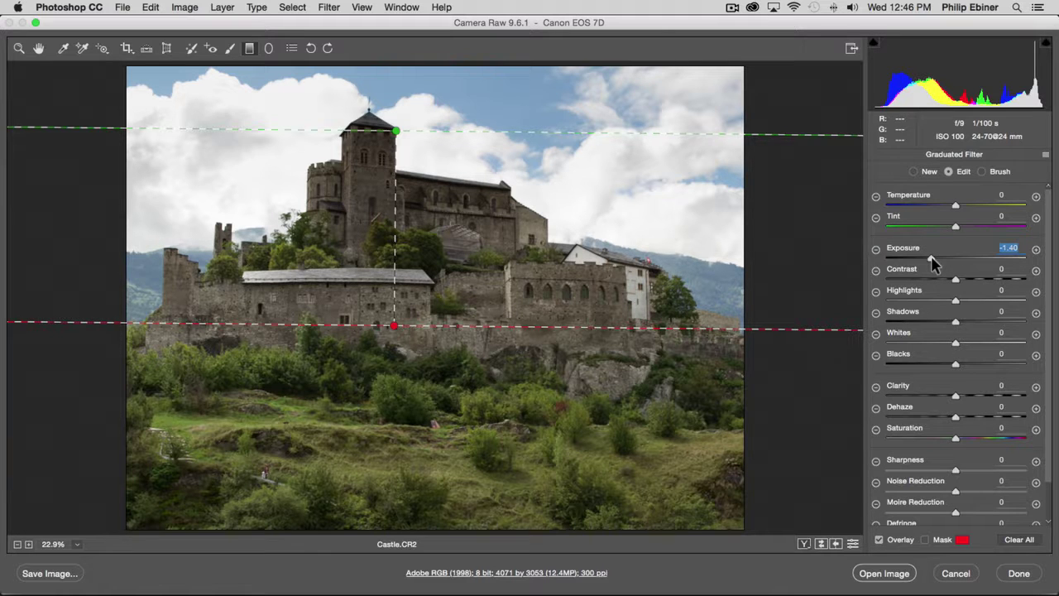
Flip the graduated filter to affect the foreground and move it down so it fades in from mid-castle to the hillside
drag(484, 130, 245, 323)
drag(434, 327, 475, 323)
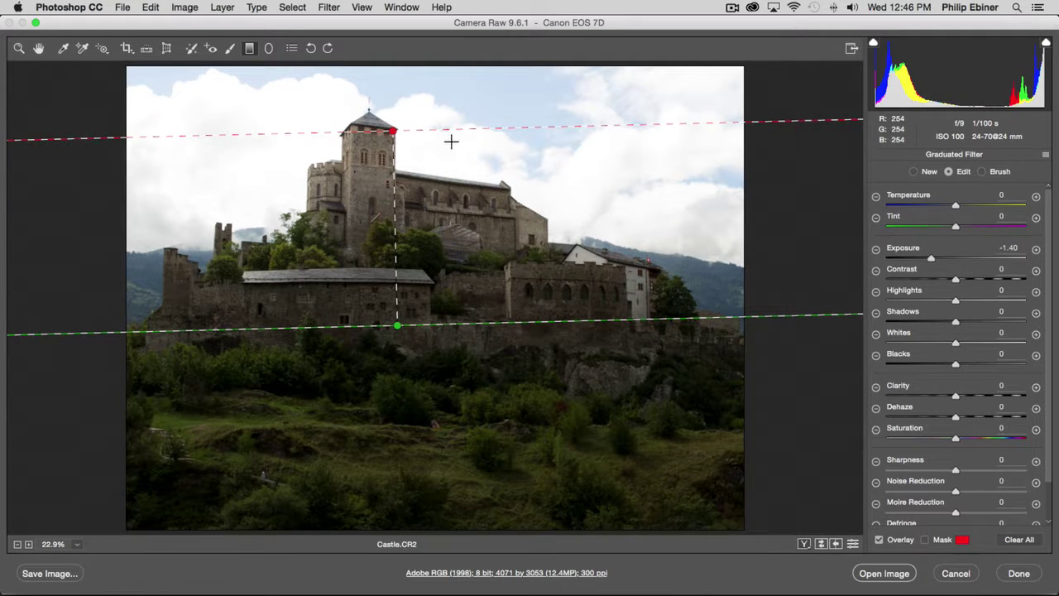
drag(393, 162, 406, 253)
drag(403, 311, 406, 322)
Set the graduated filter's Exposure to 0.00, Saturation to +94 and Clarity to +51
click(950, 259)
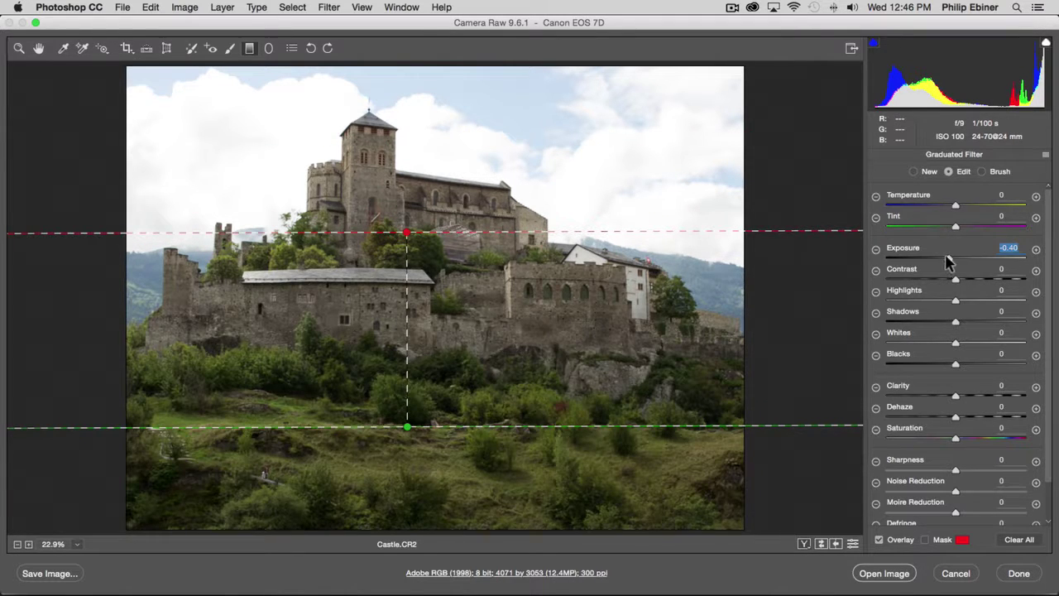
drag(947, 262, 952, 262)
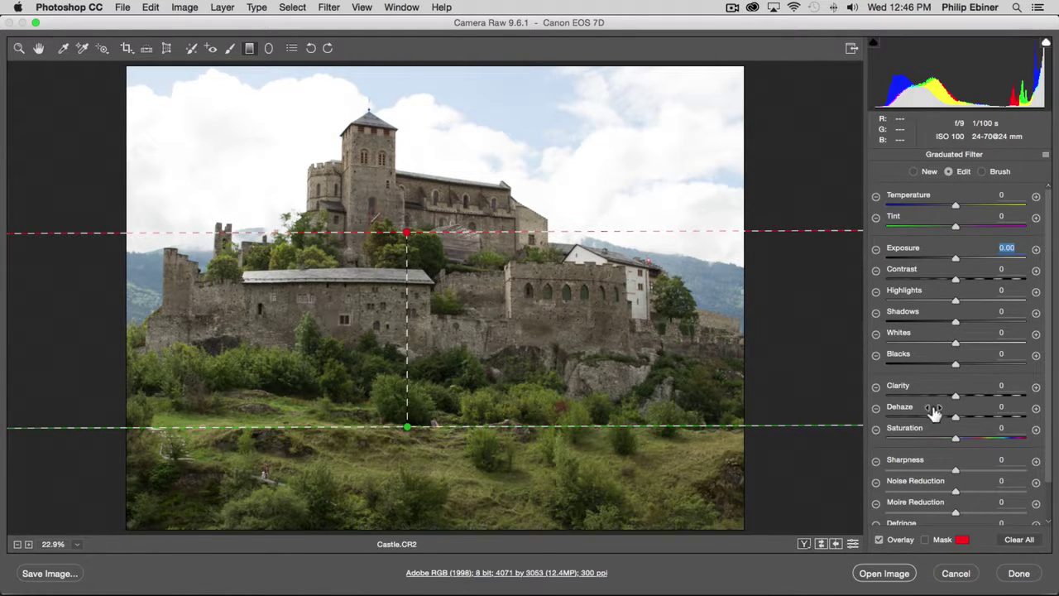
drag(956, 438, 1021, 439)
drag(957, 396, 991, 398)
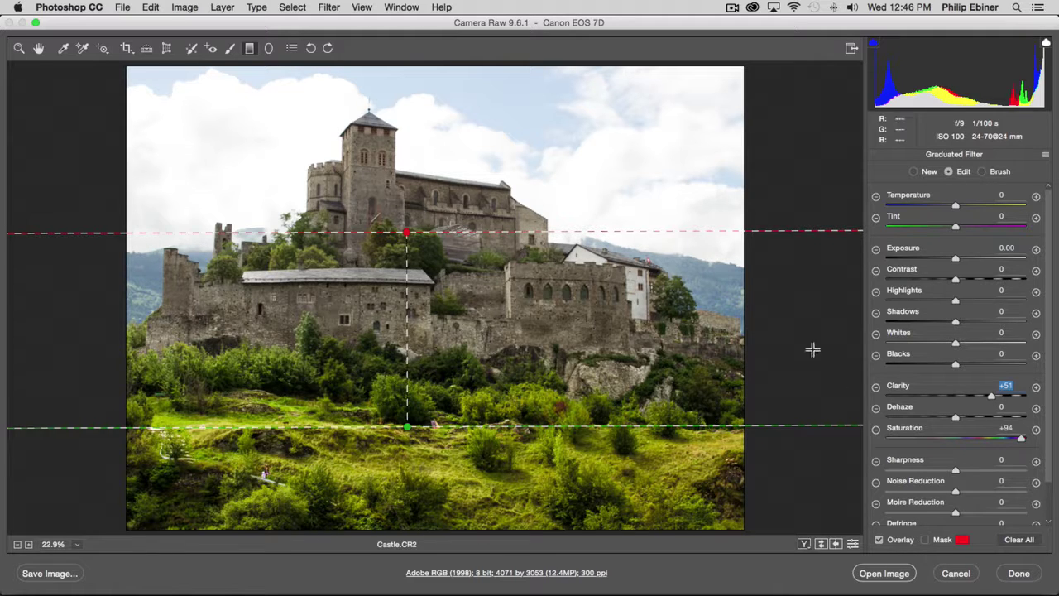
Draw a radial filter around the castle, widen the ellipse slightly and centre it on the buildings
click(269, 49)
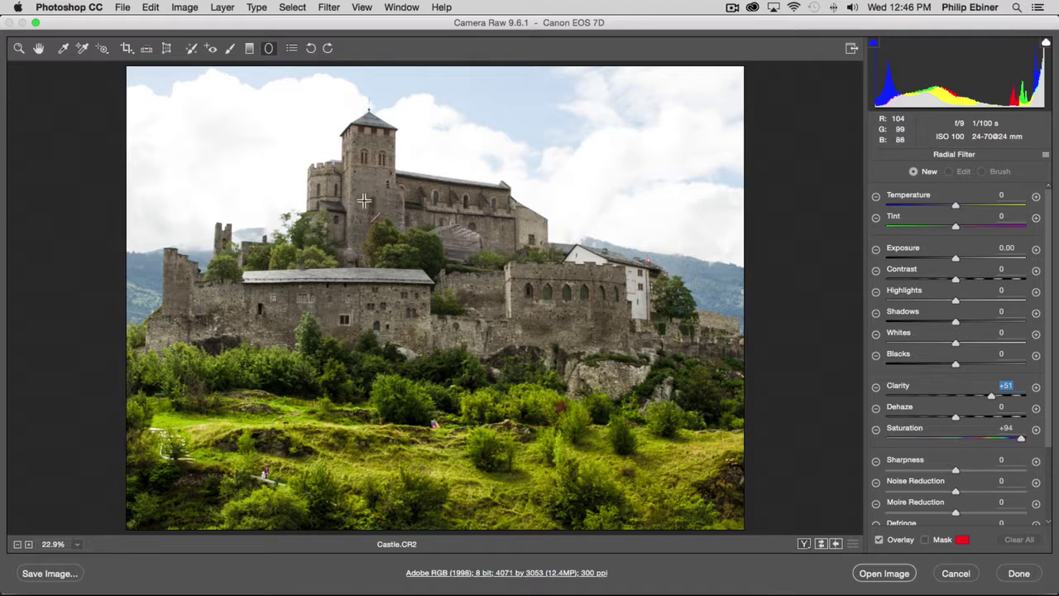
drag(355, 181, 464, 269)
drag(340, 173, 433, 258)
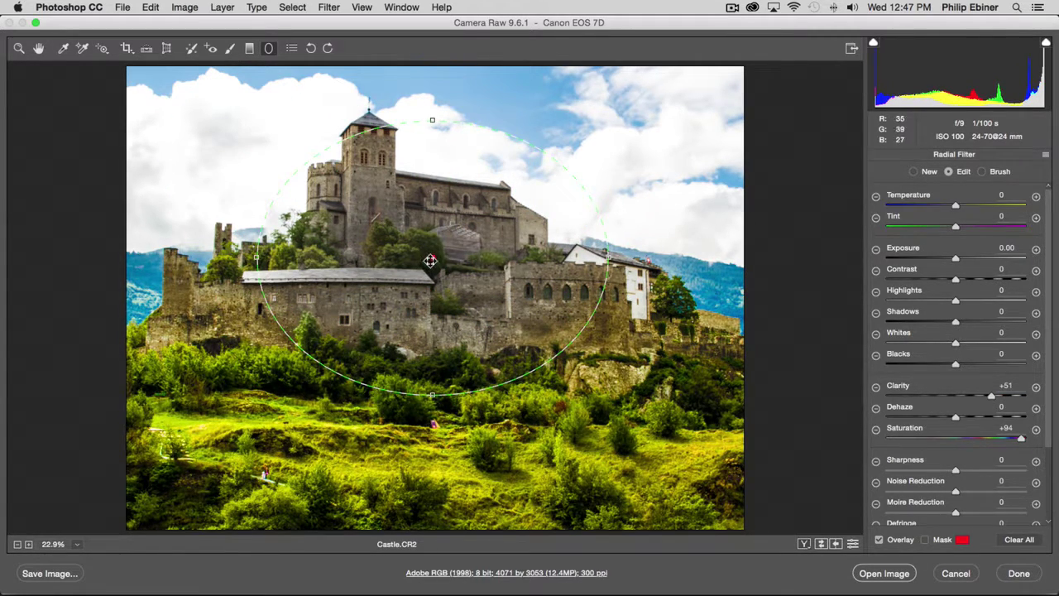
mouse_move(605, 259)
mouse_down()
mouse_move(604, 231)
mouse_move(622, 259)
mouse_up()
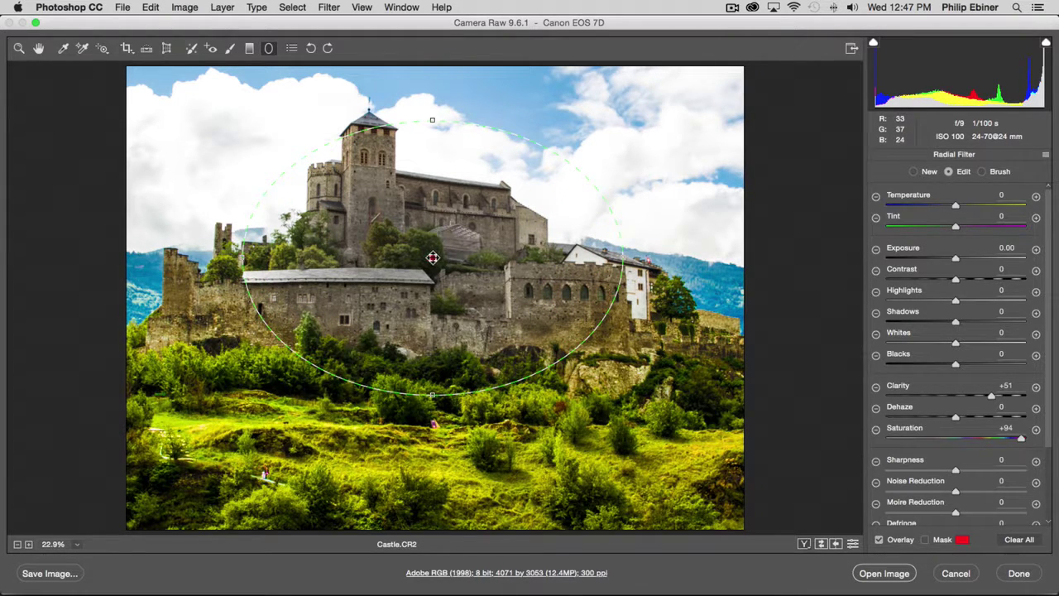
drag(433, 257, 446, 263)
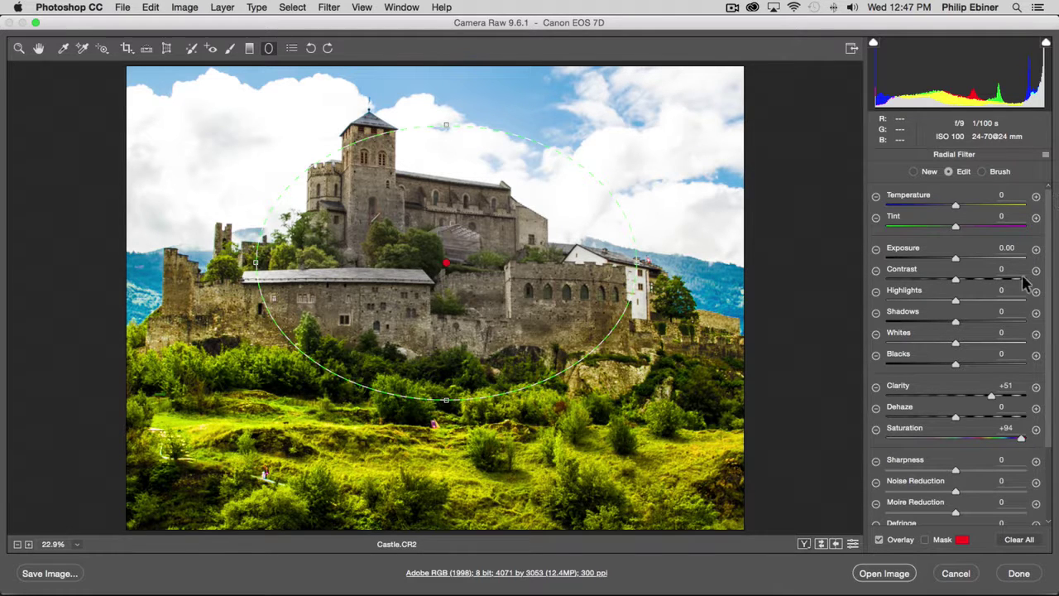
Switch the radial filter's effect to Inside and reset its Saturation and Clarity to 0
drag(1048, 270, 1047, 443)
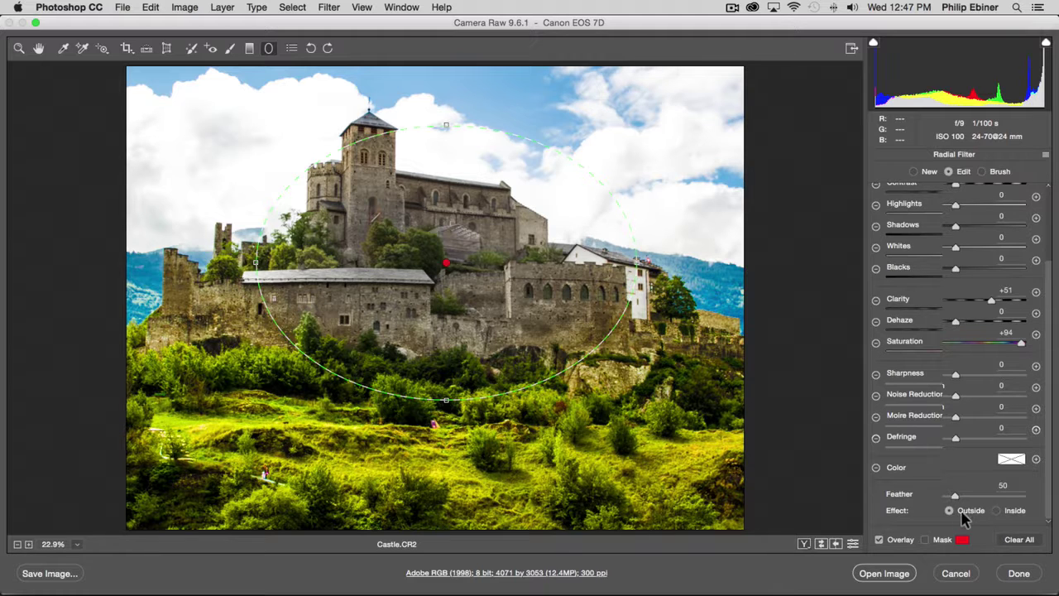
click(997, 511)
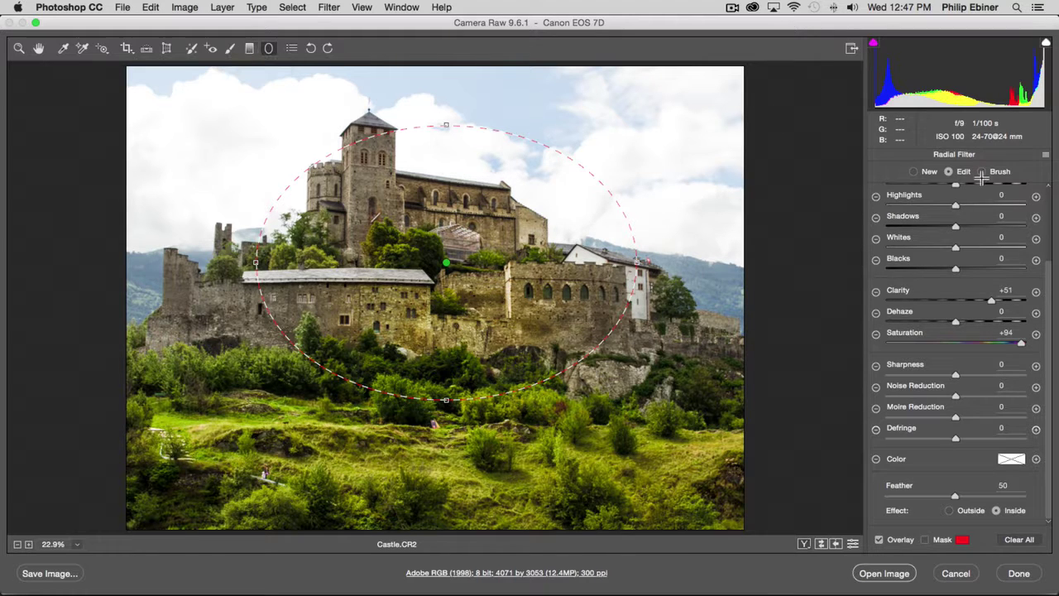
double_click(1022, 342)
double_click(995, 304)
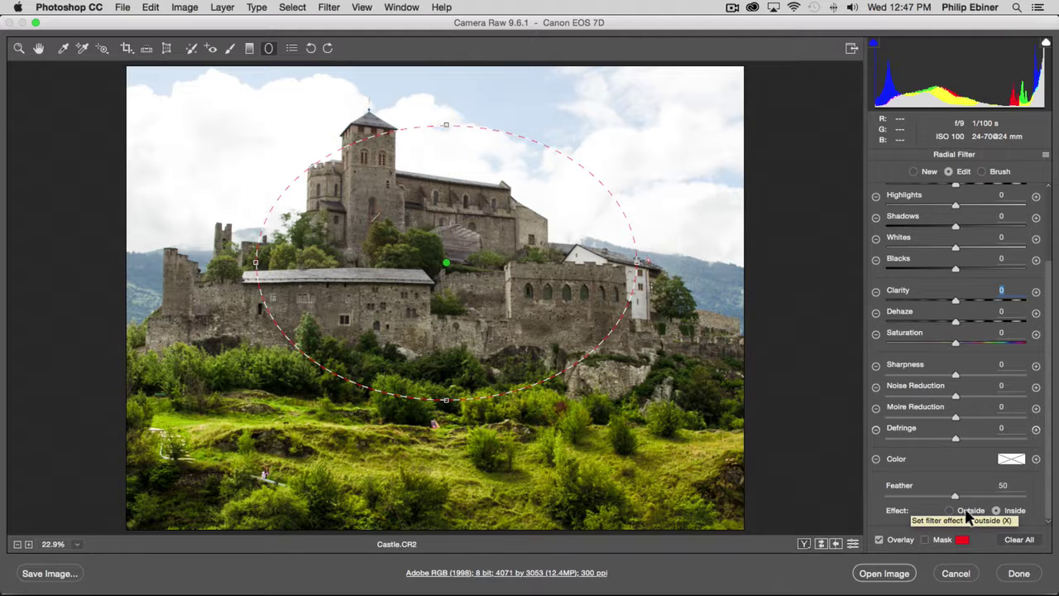
Apply the radial filter's effect to the outside of the ellipse and set its Exposure to -1.20
click(966, 511)
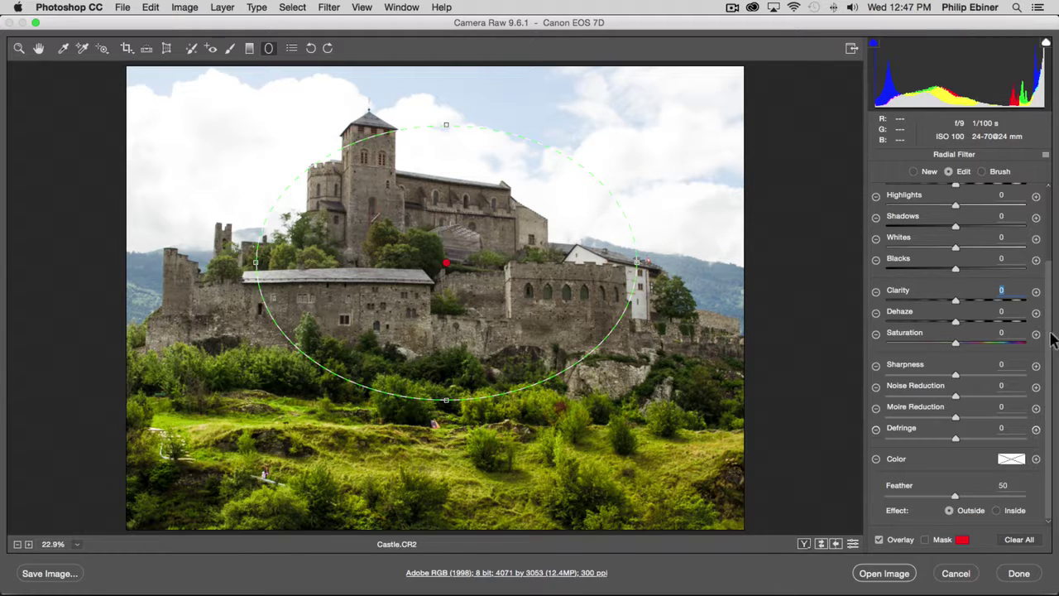
drag(1053, 339, 1049, 229)
drag(955, 263, 934, 264)
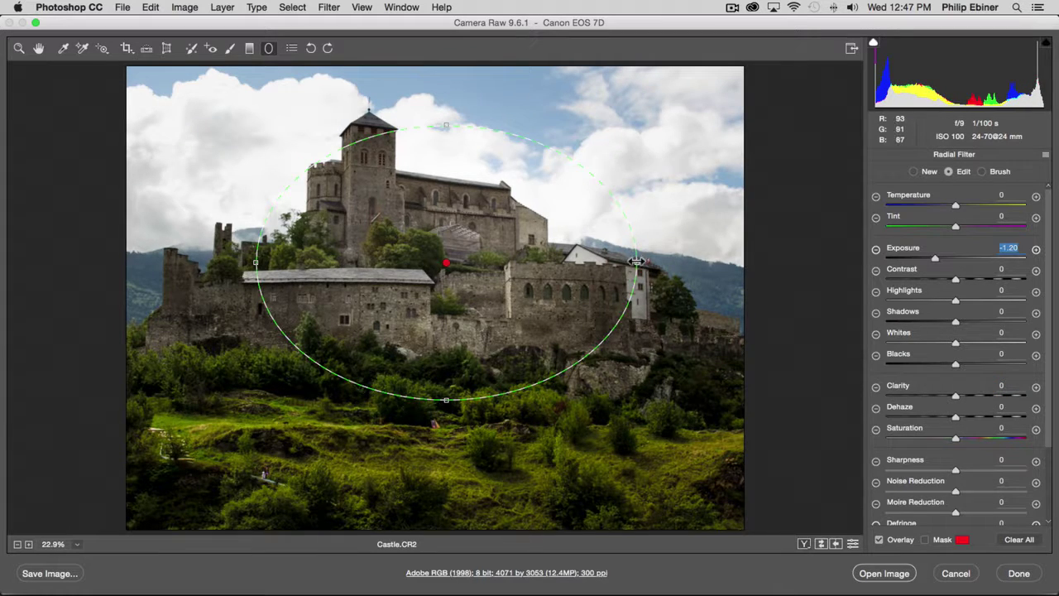
Enlarge the radial filter horizontally and vertically so it encloses the whole castle, and recentre it slightly lower
drag(636, 261, 715, 262)
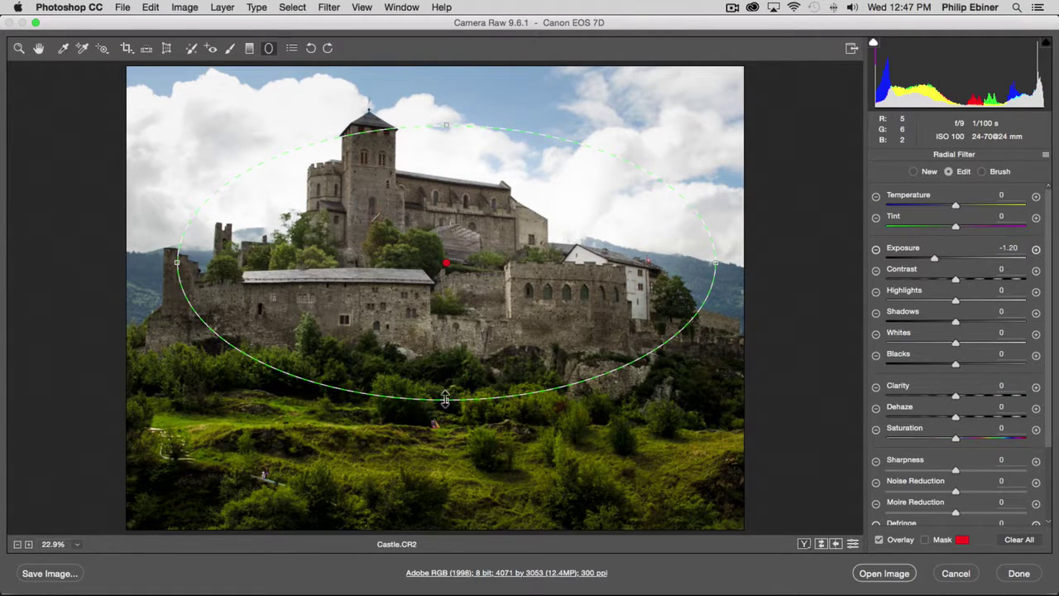
drag(445, 399, 447, 453)
drag(446, 263, 432, 275)
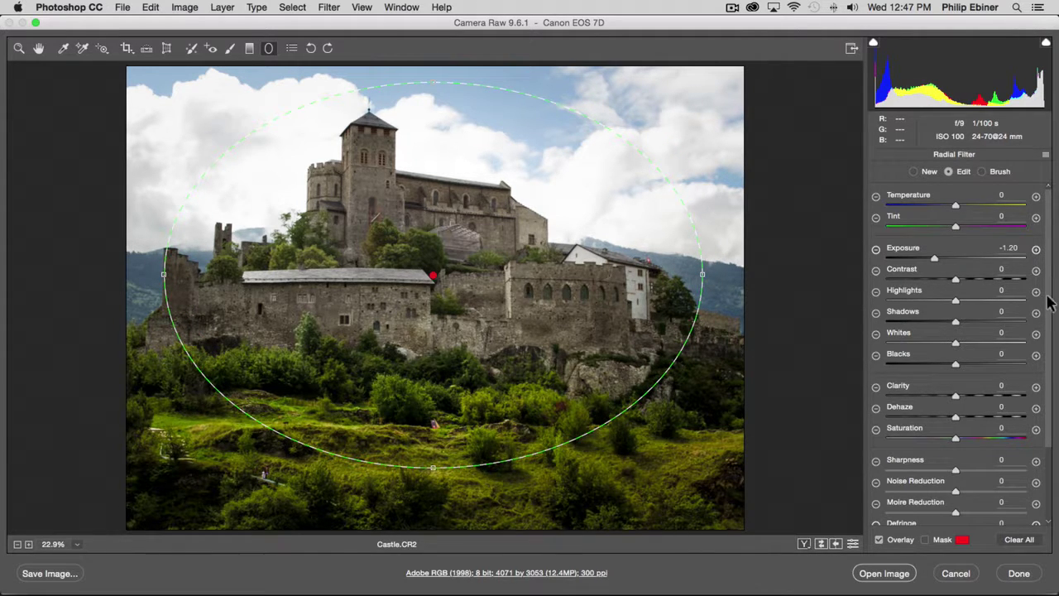
Set the radial filter's Temperature to -100 and Tint to -24
drag(952, 205, 856, 203)
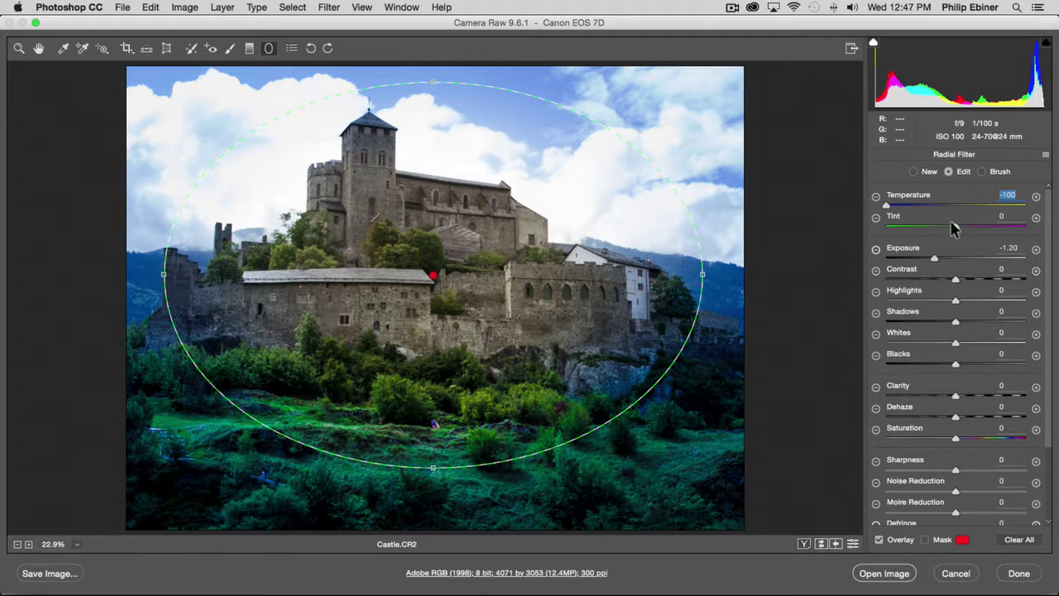
mouse_move(956, 226)
mouse_down()
mouse_move(840, 233)
mouse_move(1044, 232)
mouse_move(943, 230)
mouse_up()
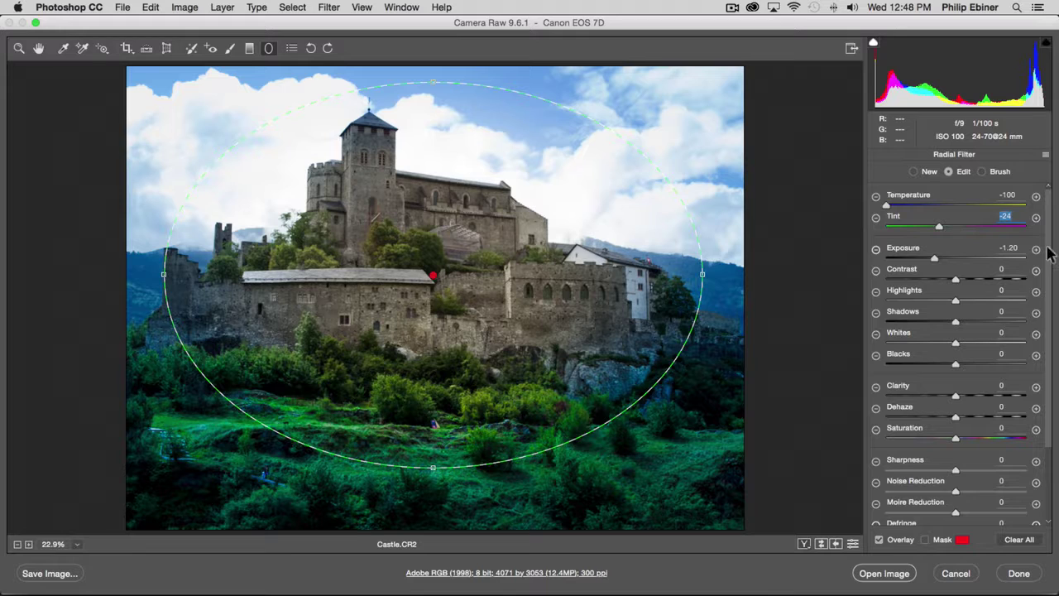
drag(1048, 248, 1053, 293)
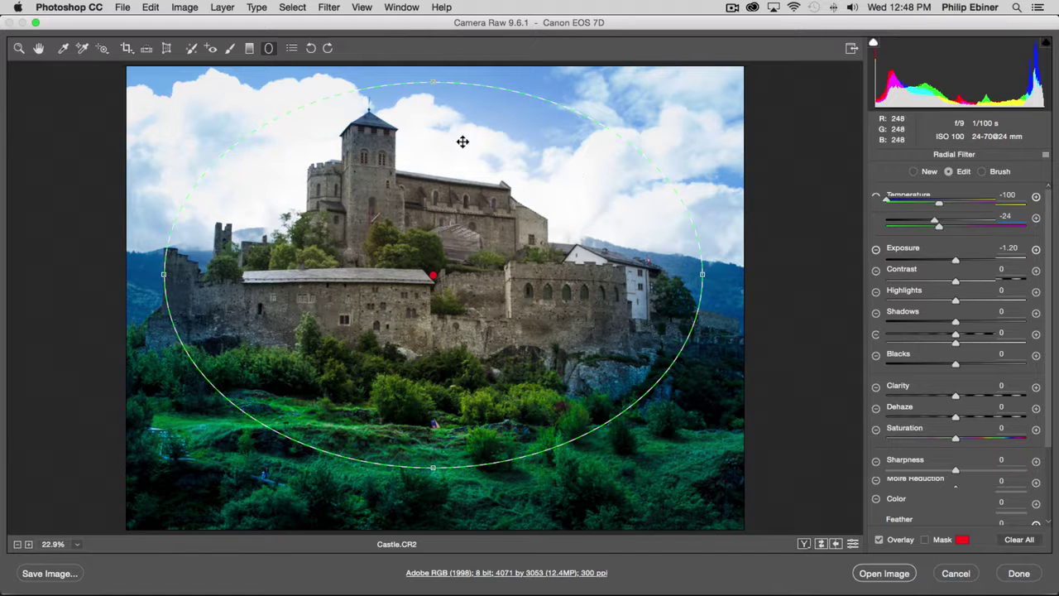
Return to the Graduated Filter tool
click(251, 49)
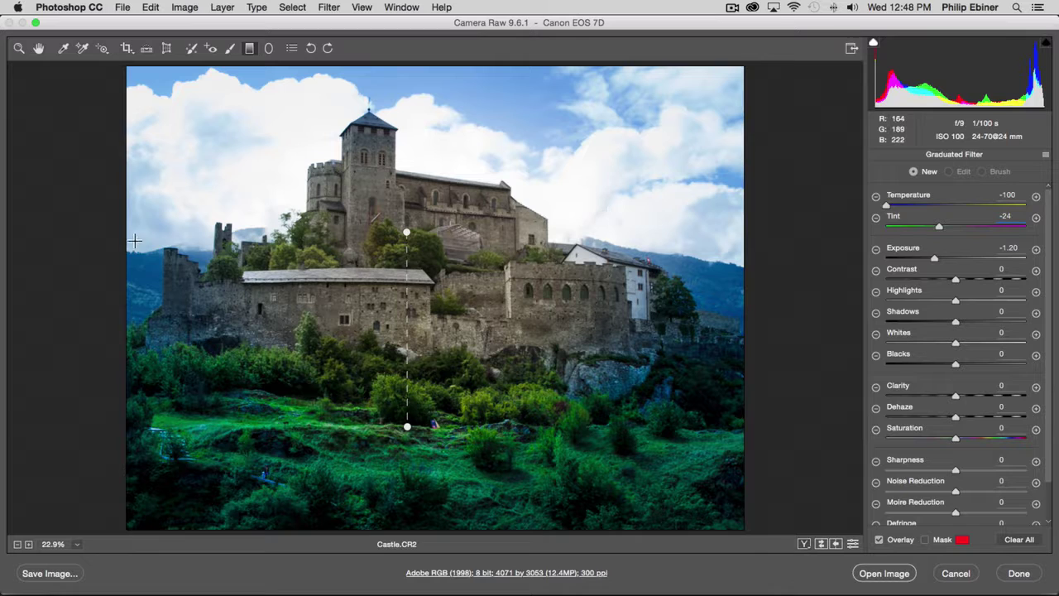